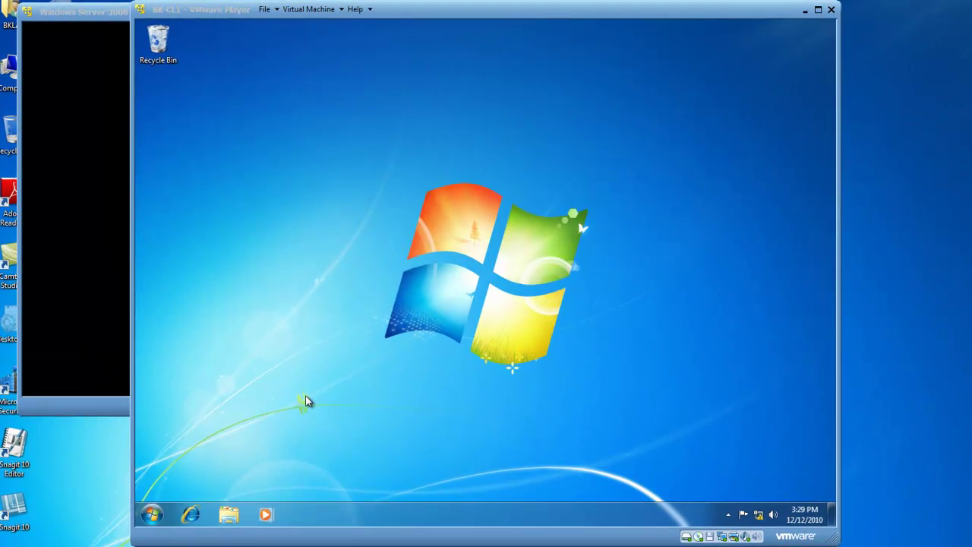
Launch Windows System Image Manager from the Microsoft Windows AIK group and dismiss the C:\share error
click(306, 401)
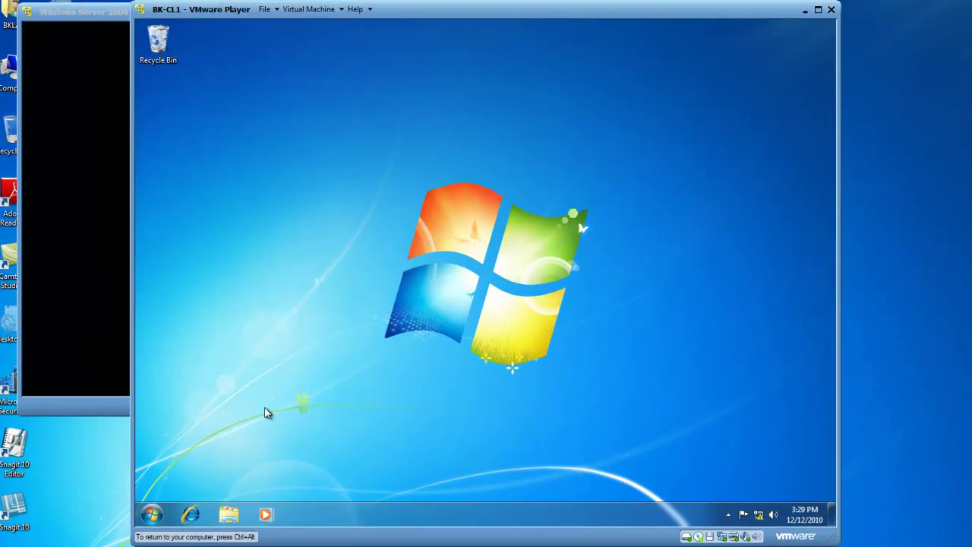
click(154, 515)
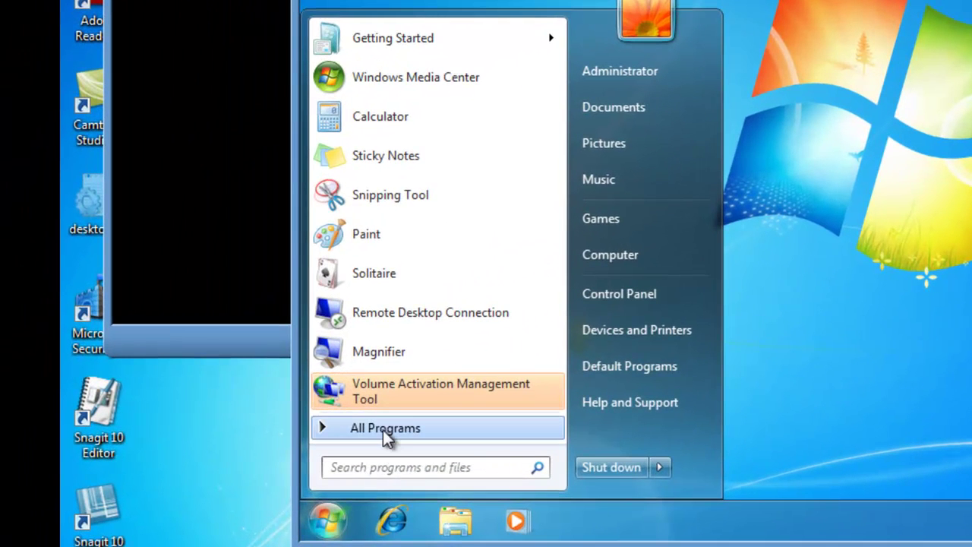
click(382, 427)
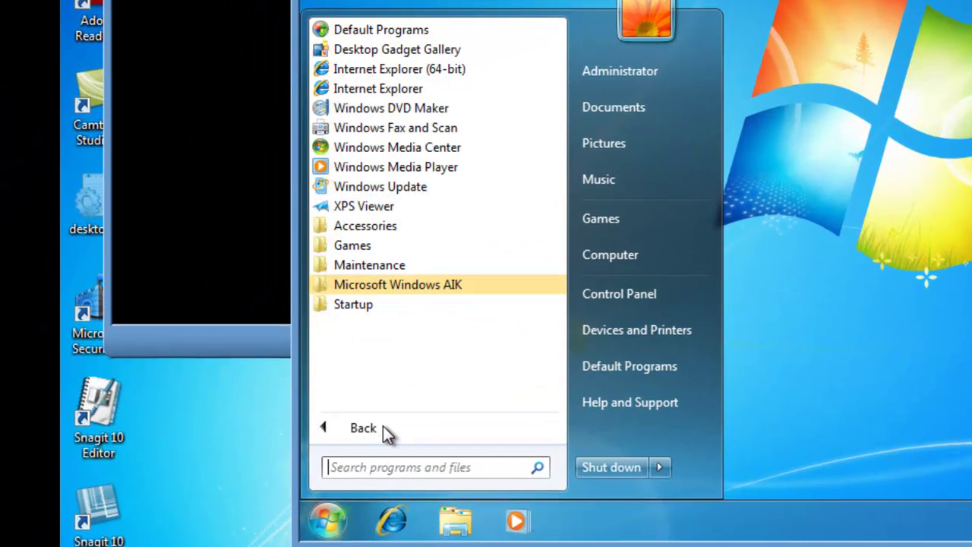
click(392, 285)
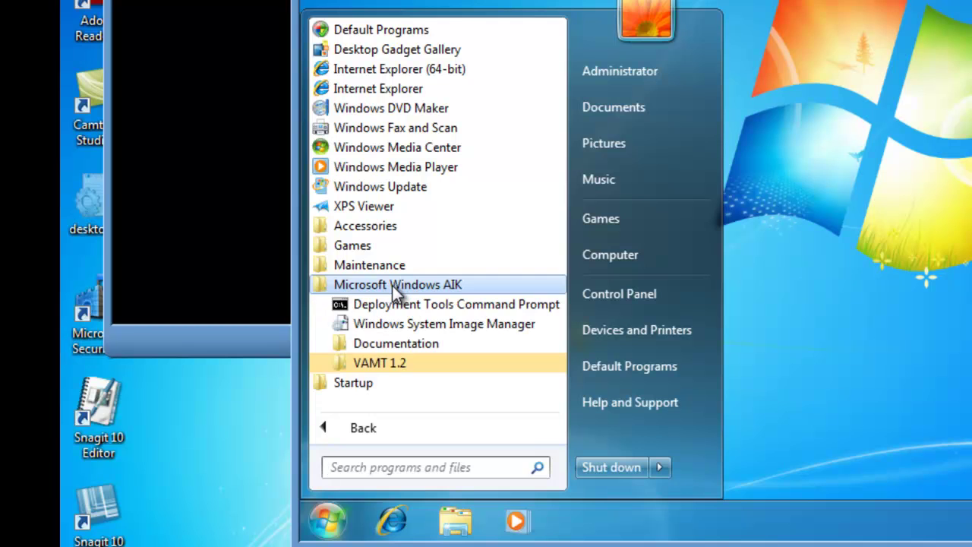
click(398, 327)
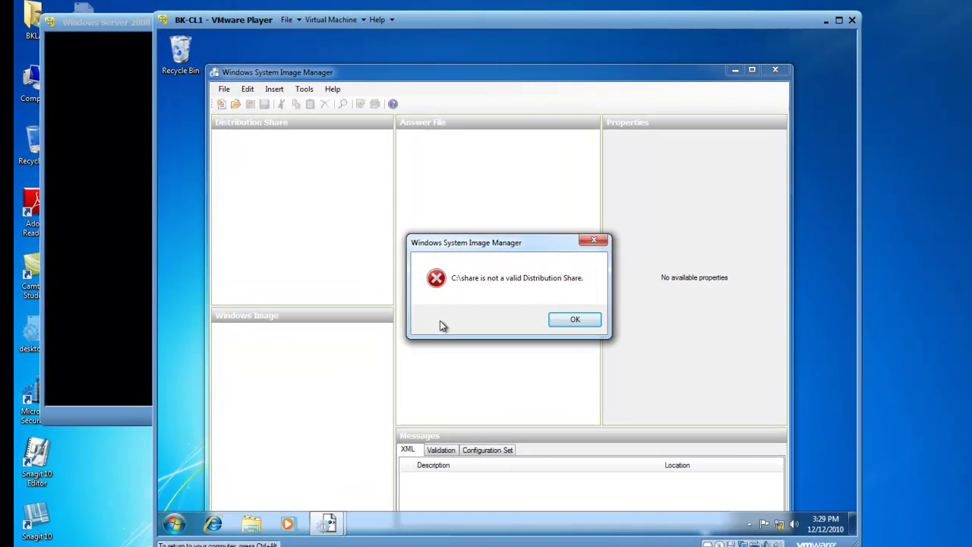
click(575, 319)
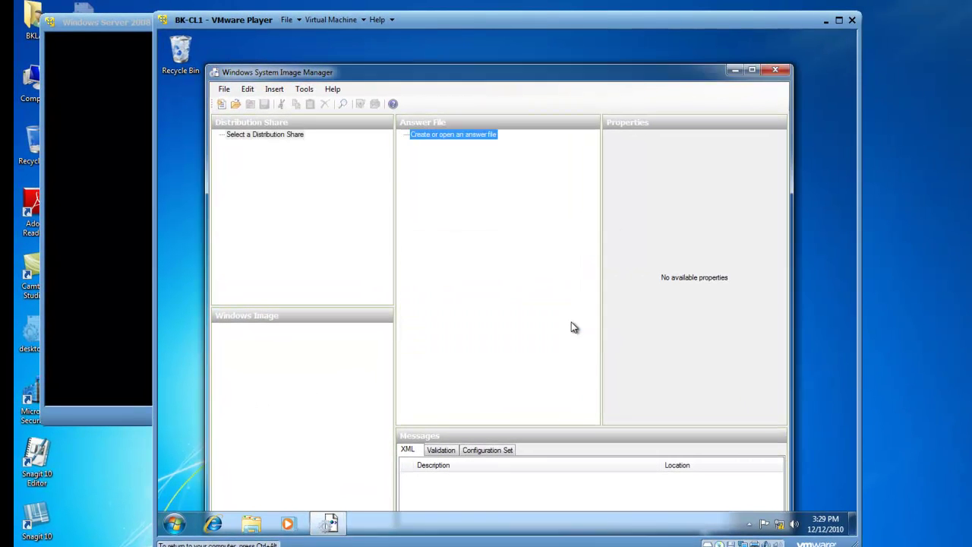
Create the distribution share as a new folder named Share on Local Disk (C:)
click(304, 90)
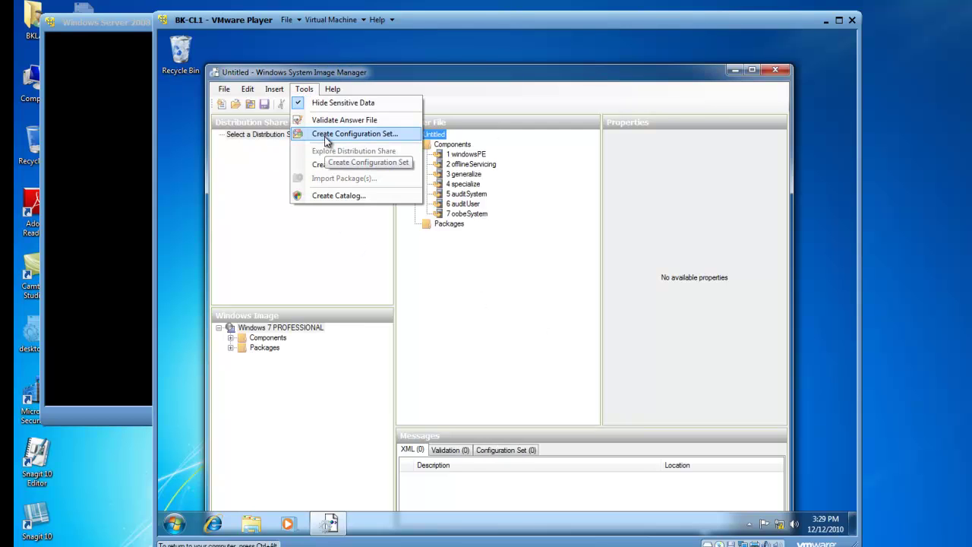
click(328, 165)
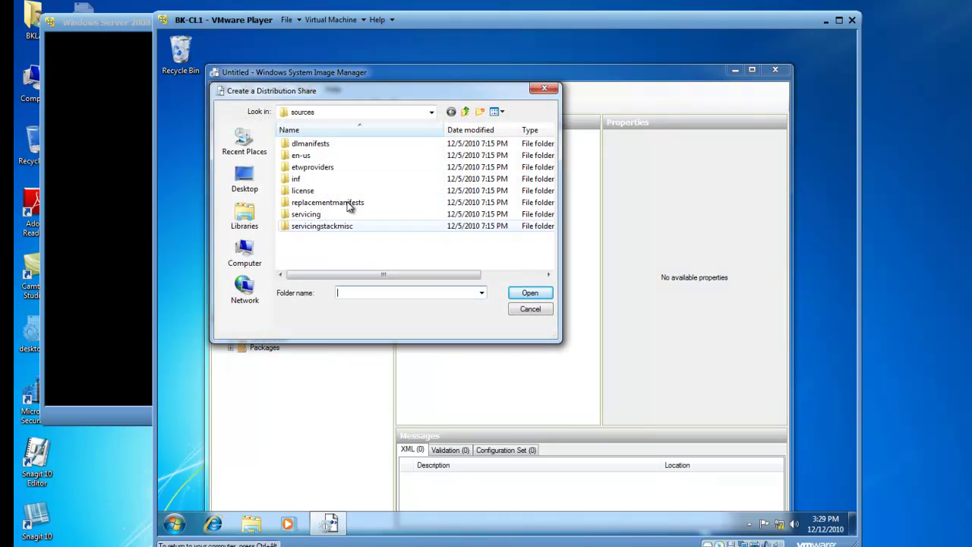
click(432, 111)
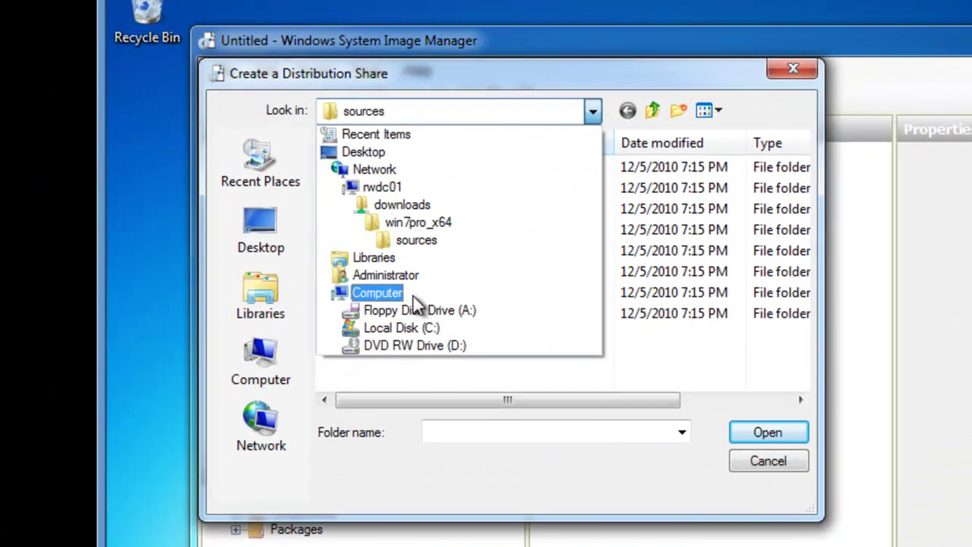
click(410, 328)
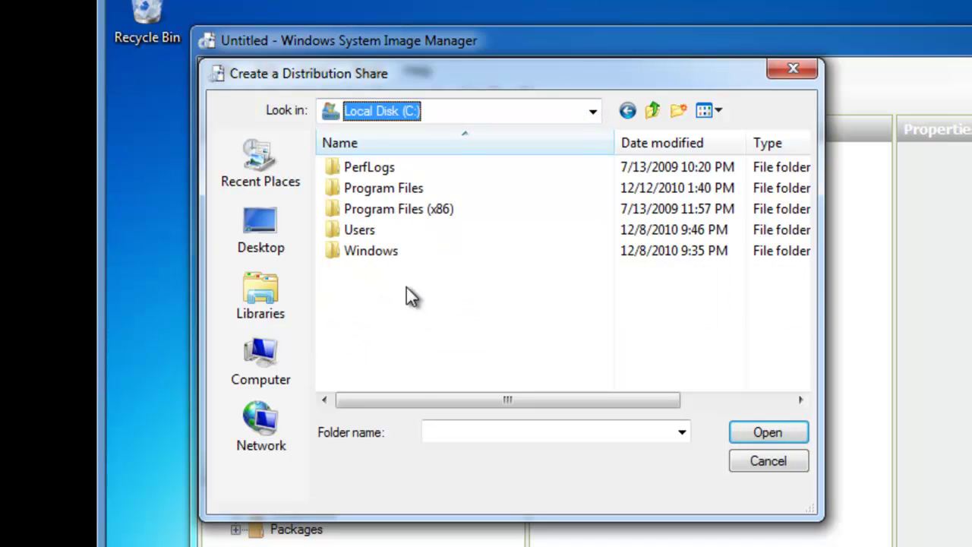
click(434, 435)
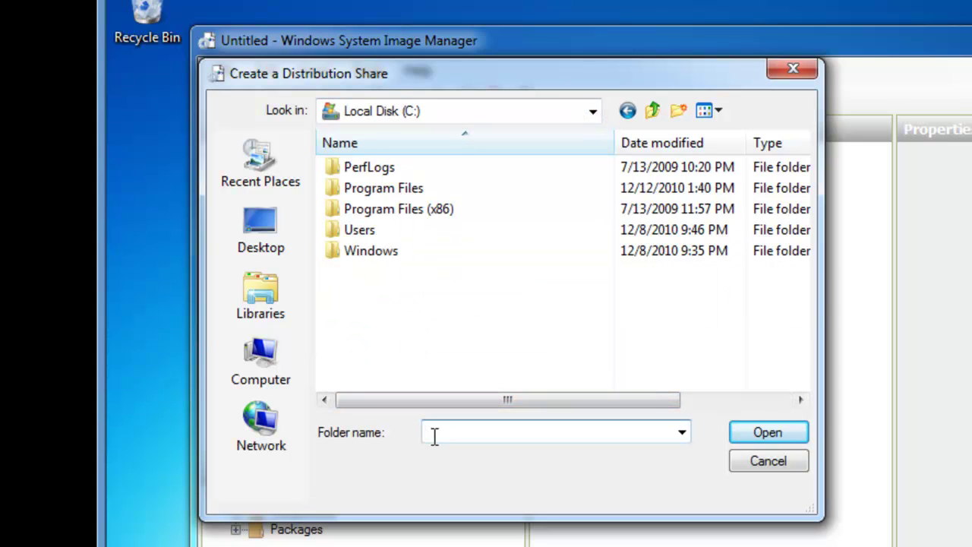
text(Share)
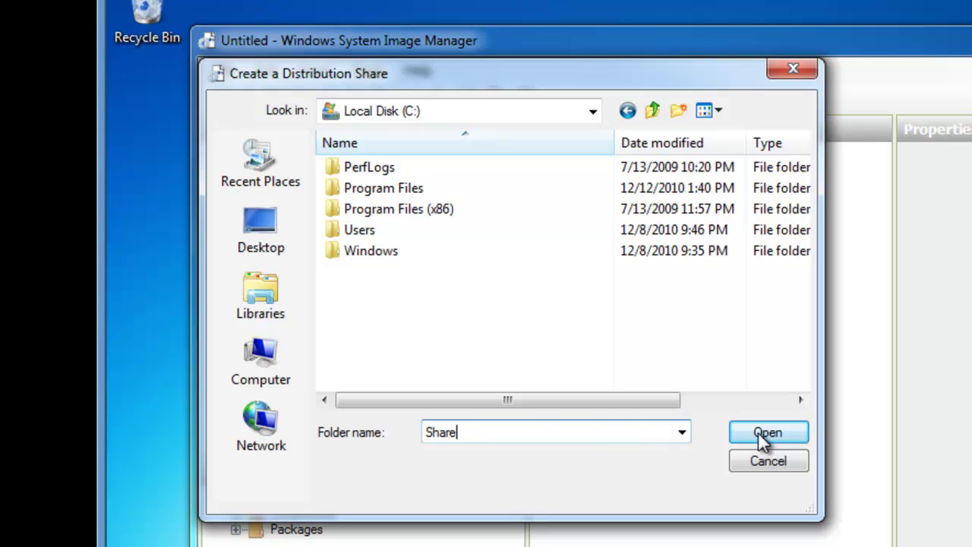
click(764, 432)
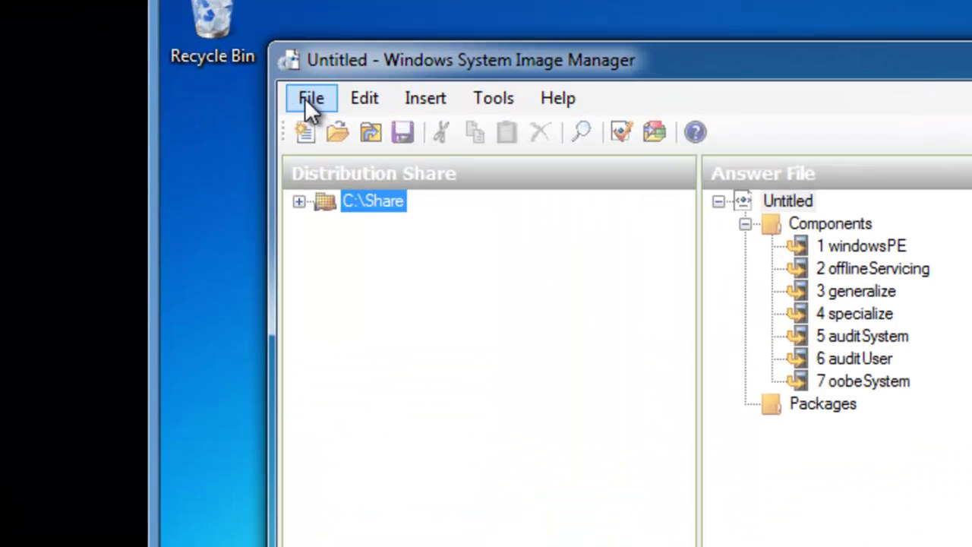
Enter \\rwdc01\downloads\win7pro_x64\sources\install.wim as the Windows image path, accepting the win7pro_x64 suggestion
click(308, 101)
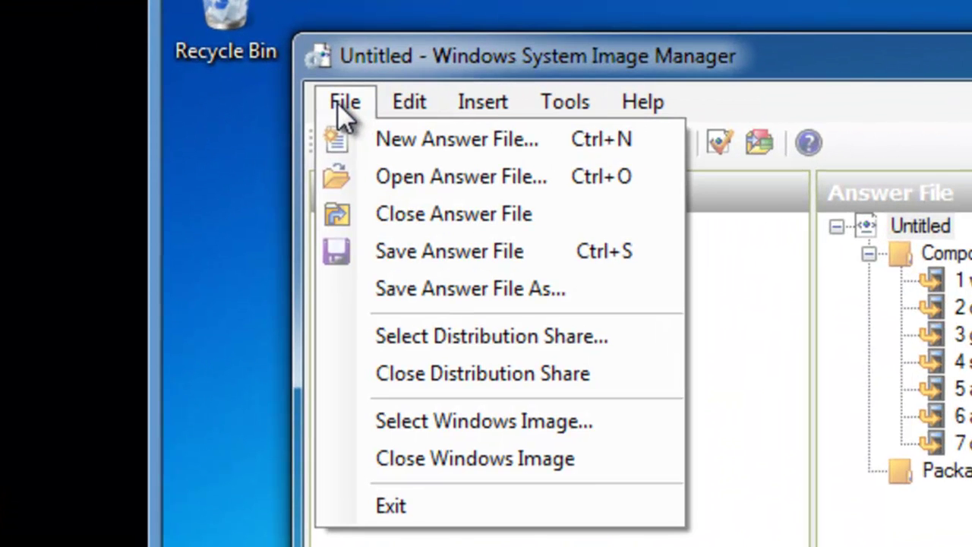
click(436, 422)
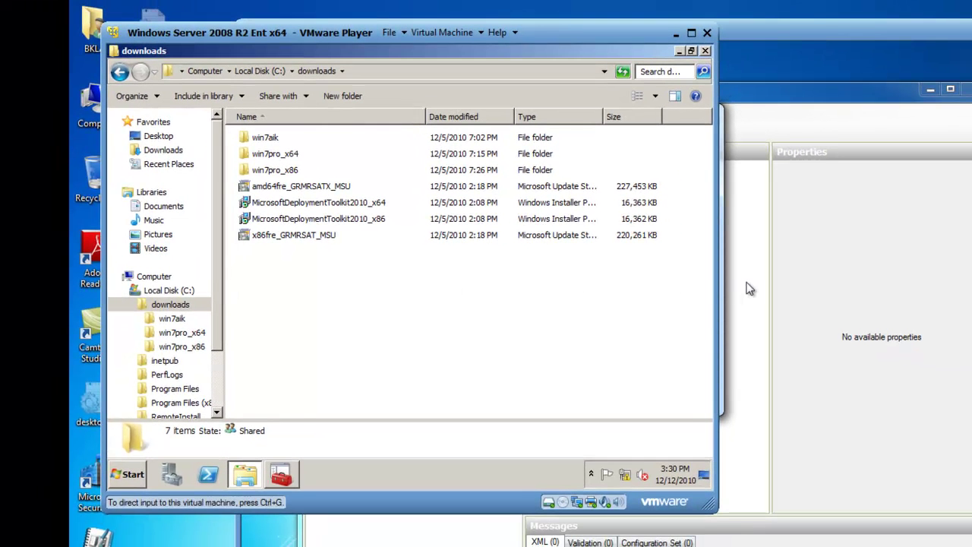
click(750, 288)
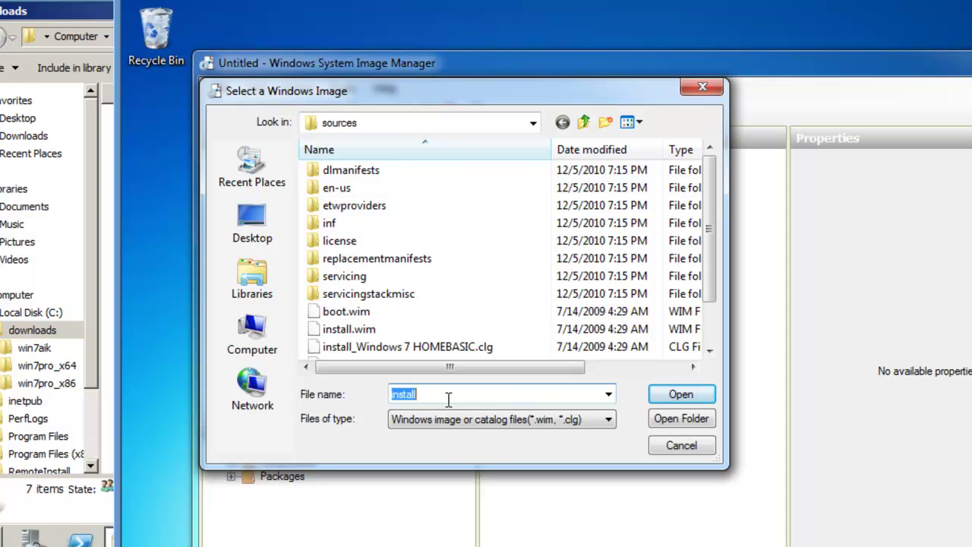
text(\\rwdc01)
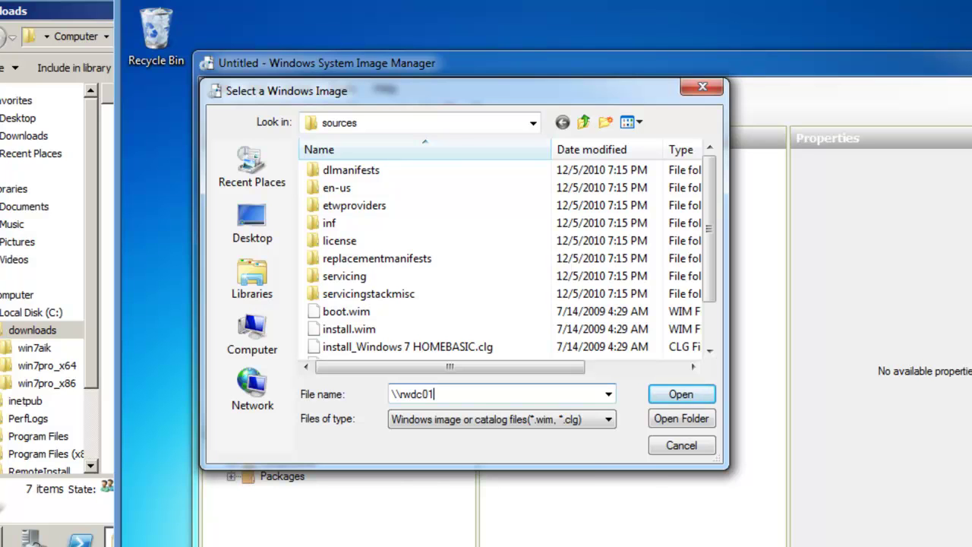
text(\downloads\)
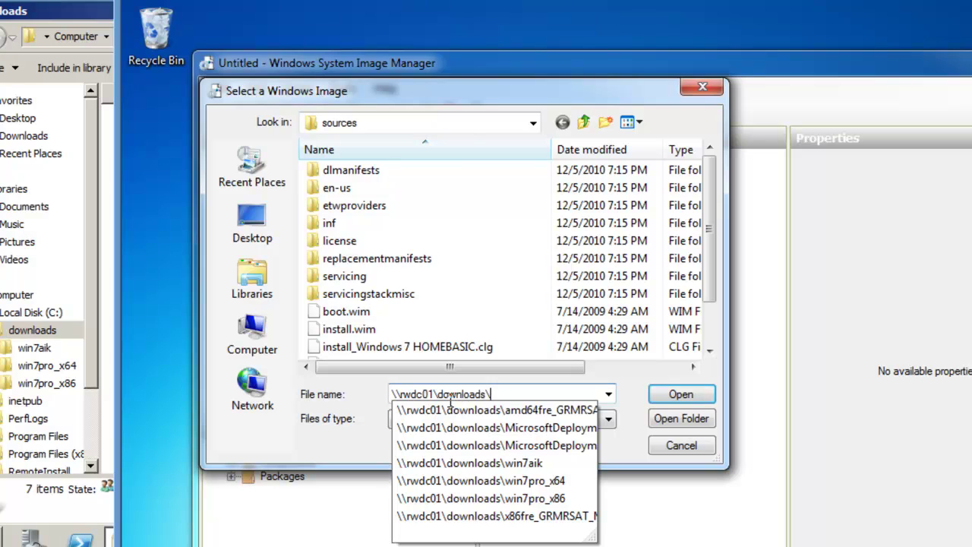
text(win)
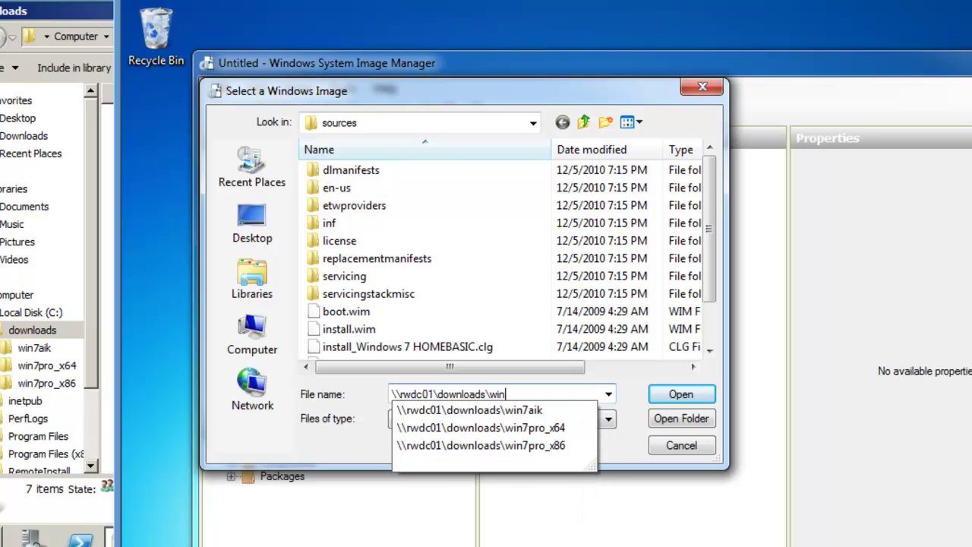
text(7pro)
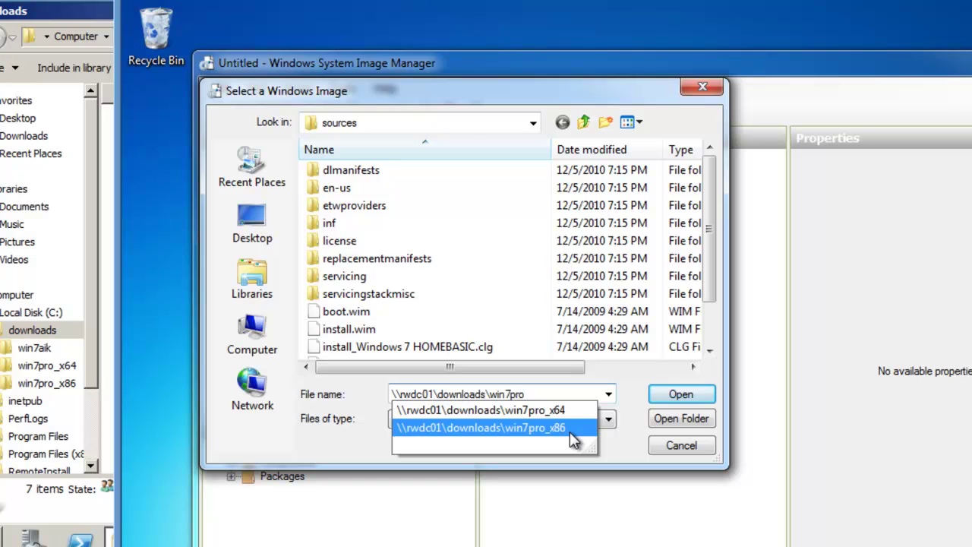
click(509, 411)
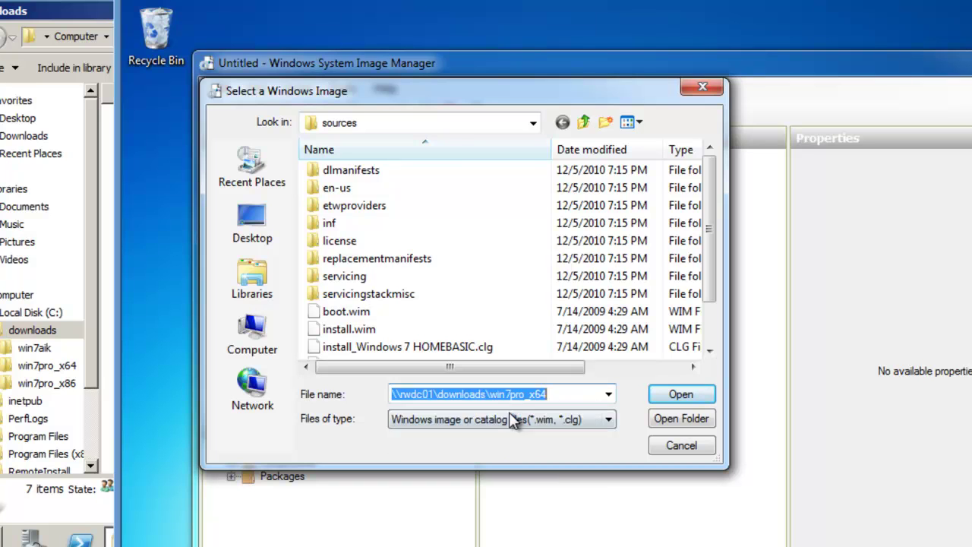
key(End)
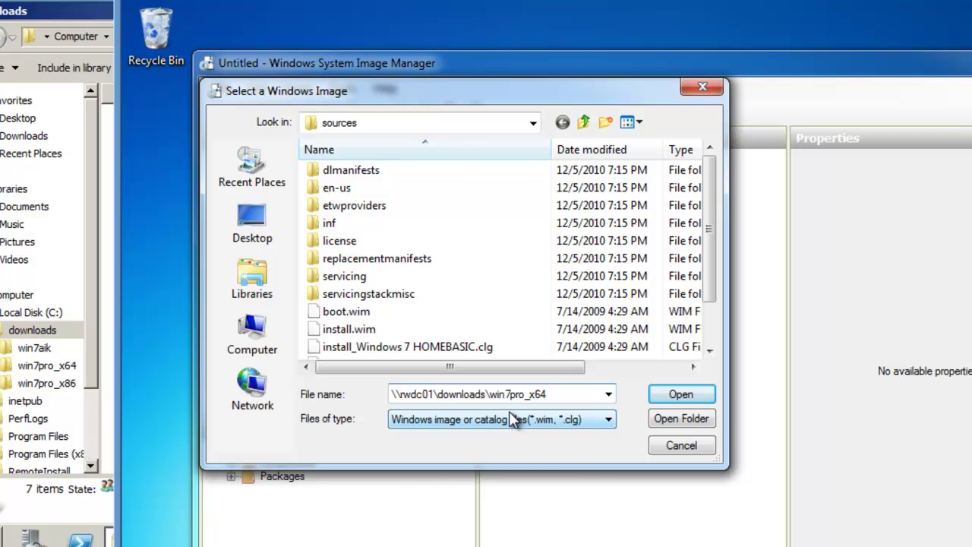
text(\)
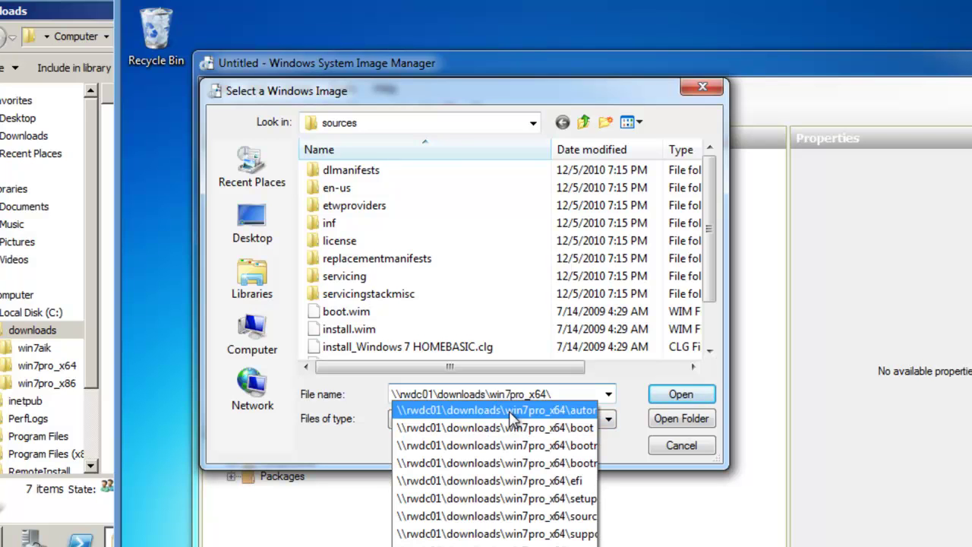
text(sources)
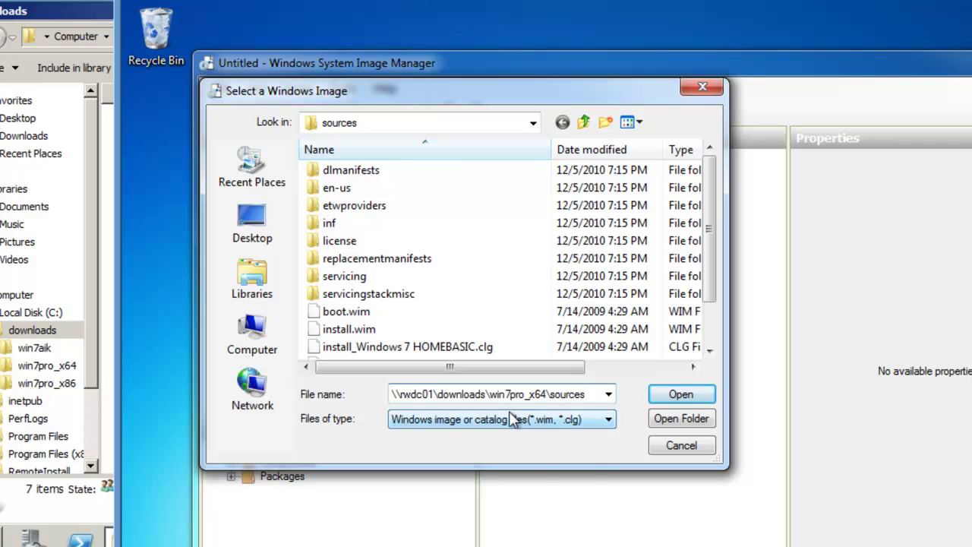
text(\)
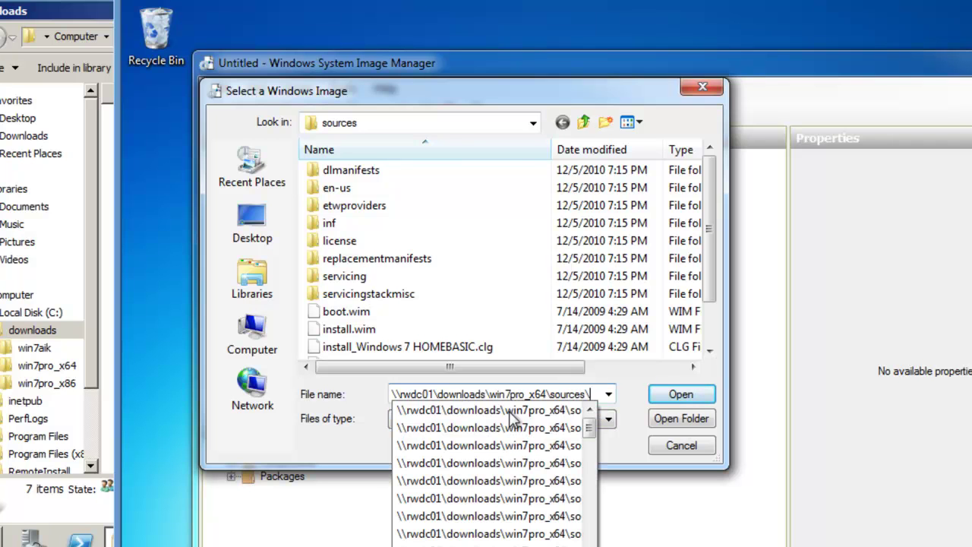
text(install.wim)
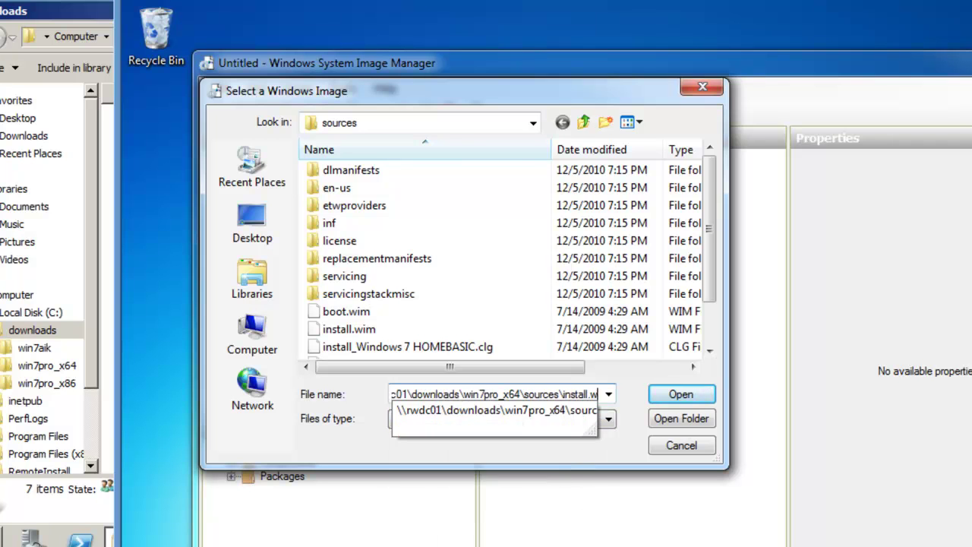
Open install.wim and load its Windows 7 PROFESSIONAL edition
click(689, 396)
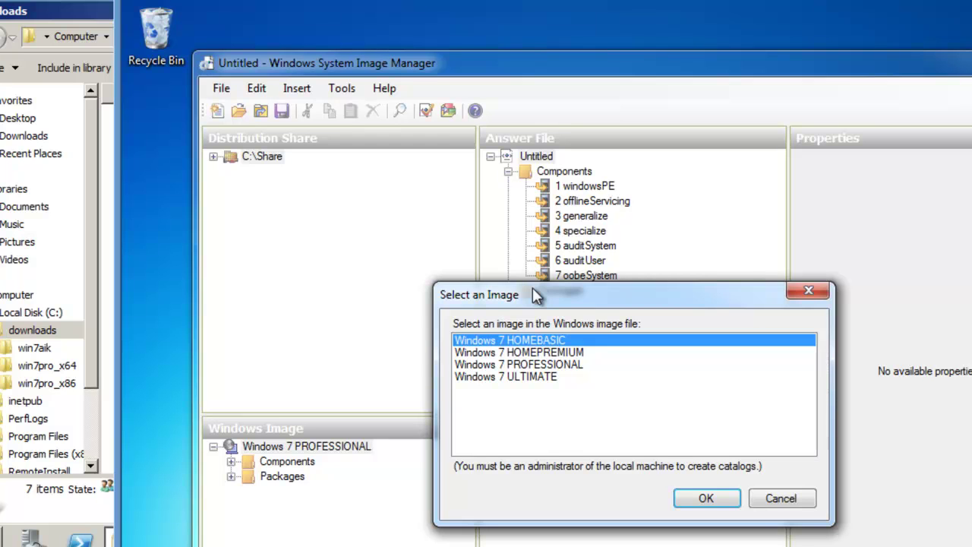
click(504, 365)
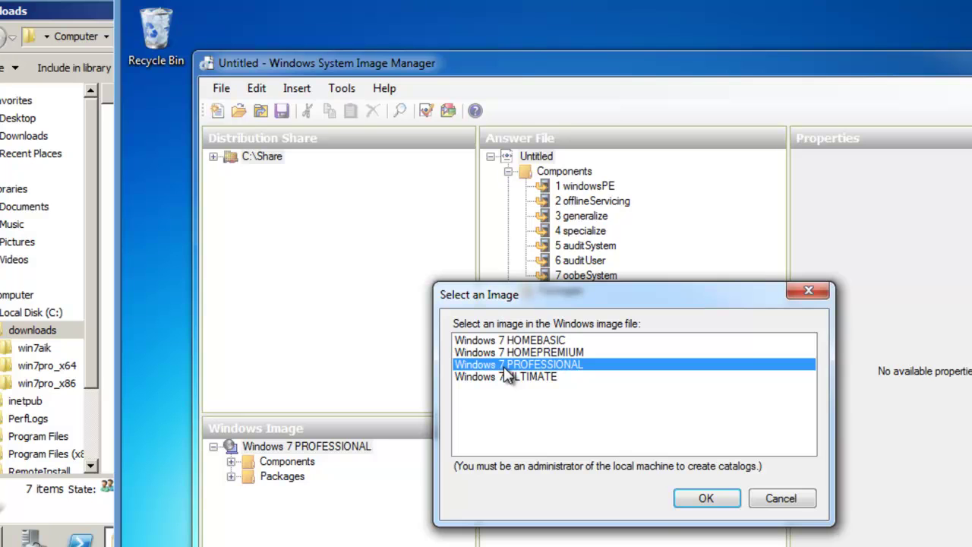
click(704, 502)
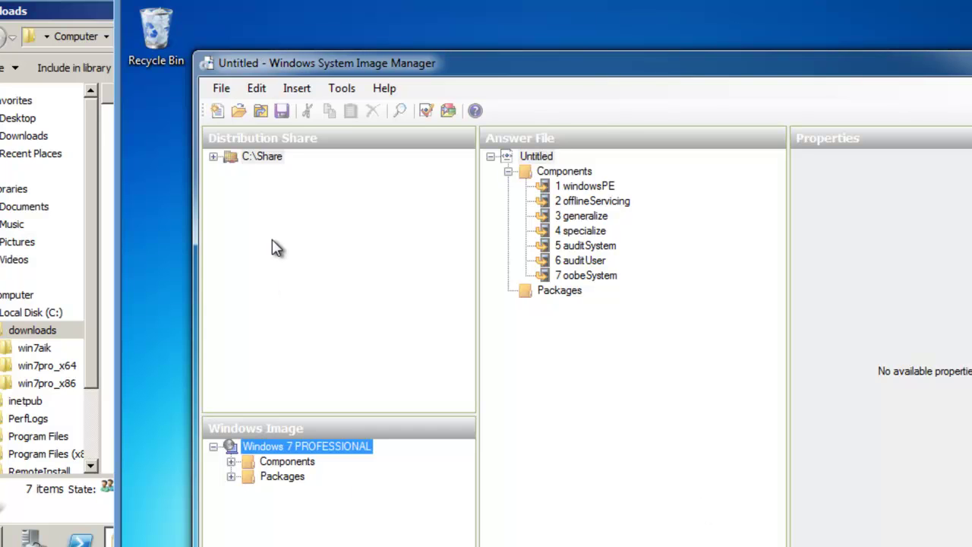
Expand the Windows 7 PROFESSIONAL Components list and scroll down to amd64_Microsoft-Windows-Setup
click(226, 89)
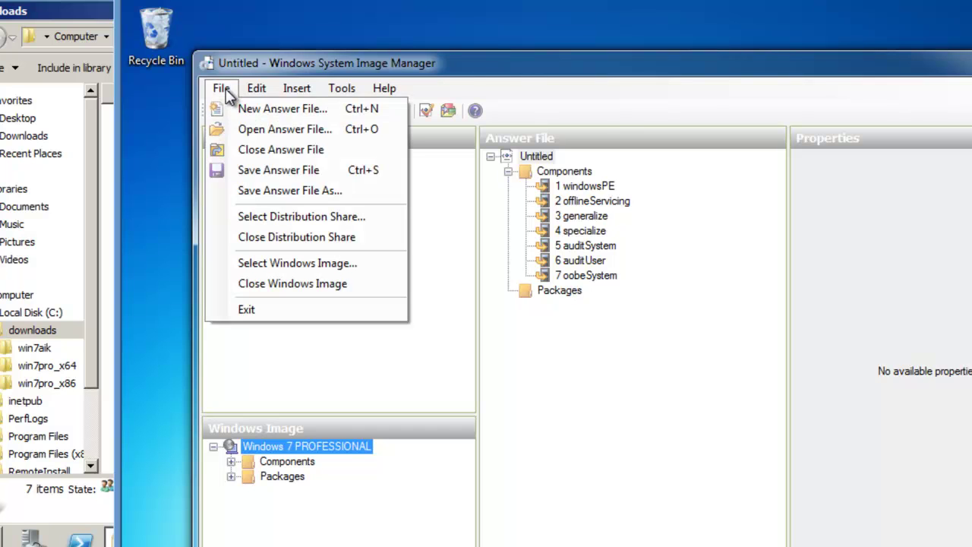
click(238, 107)
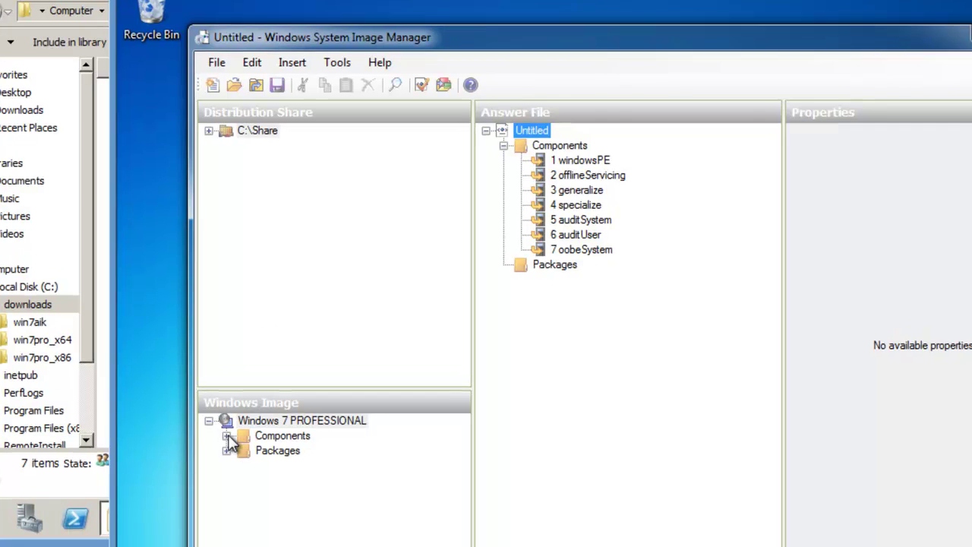
click(231, 461)
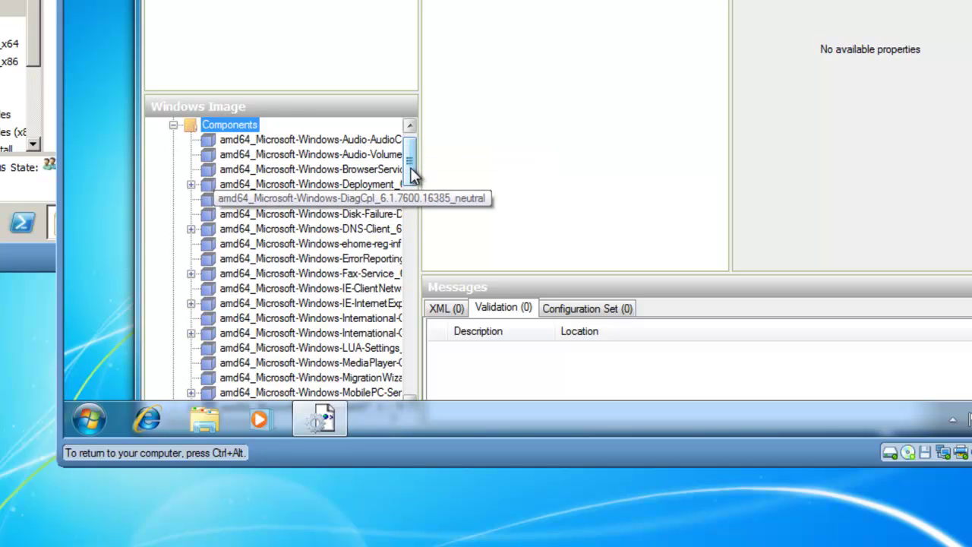
drag(411, 175, 402, 249)
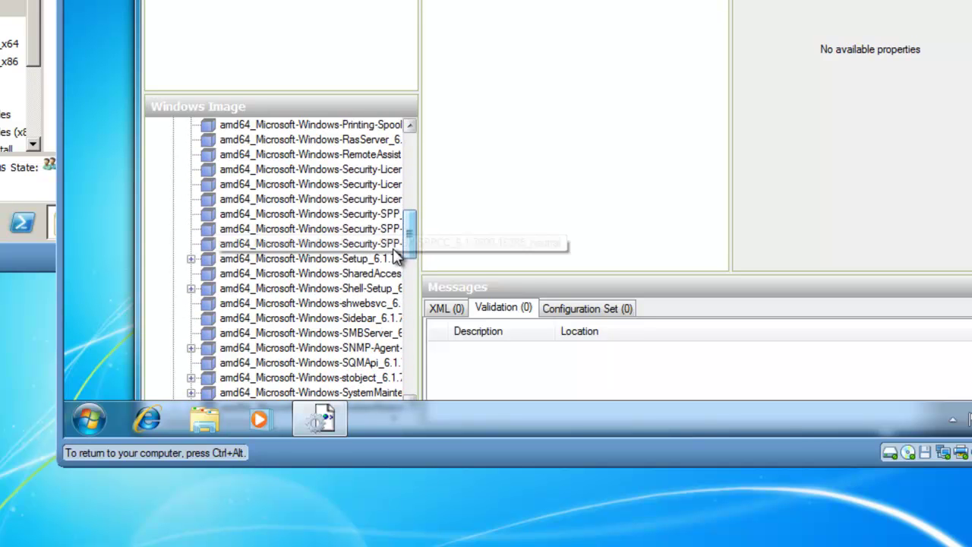
Expand amd64_Microsoft-Windows-Setup through DiskConfiguration, Disk and CreatePartitions, then select CreatePartition
click(319, 261)
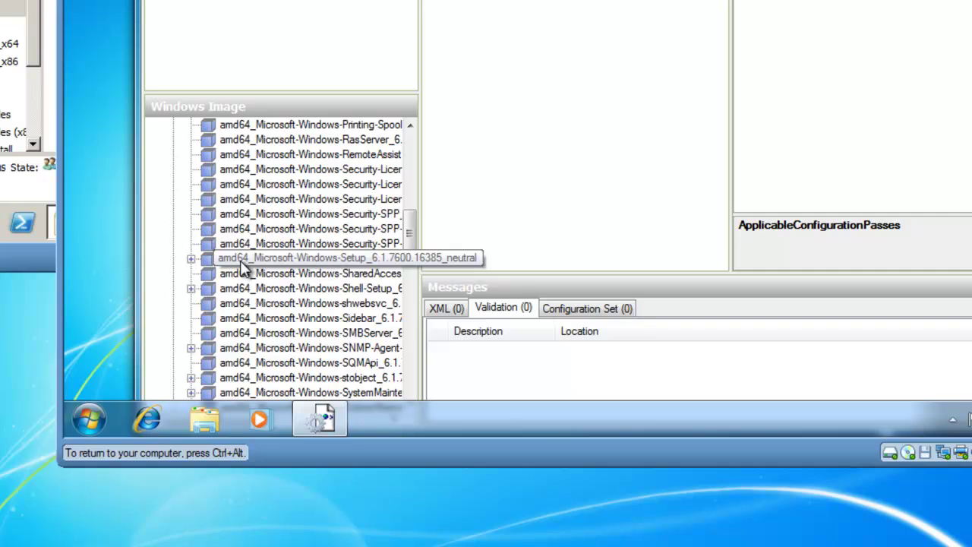
click(191, 259)
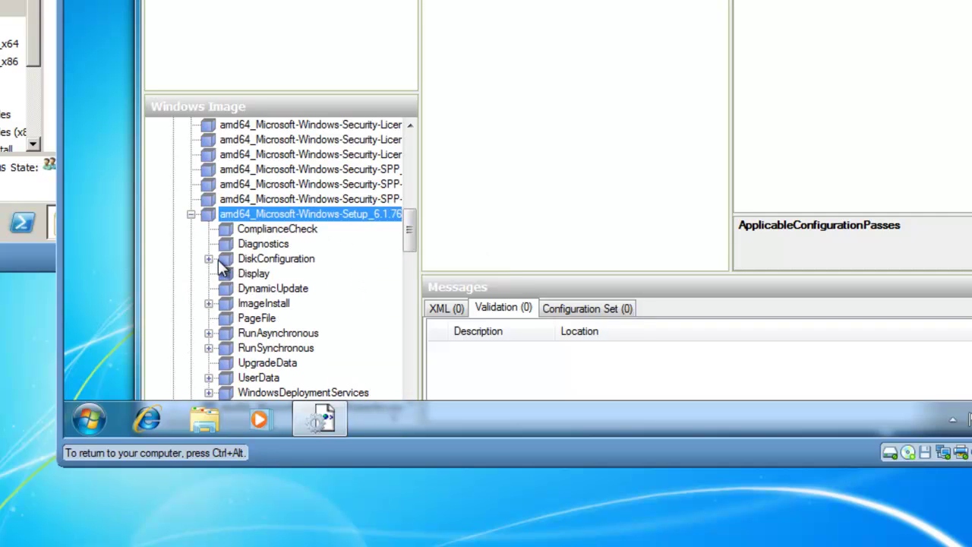
click(257, 259)
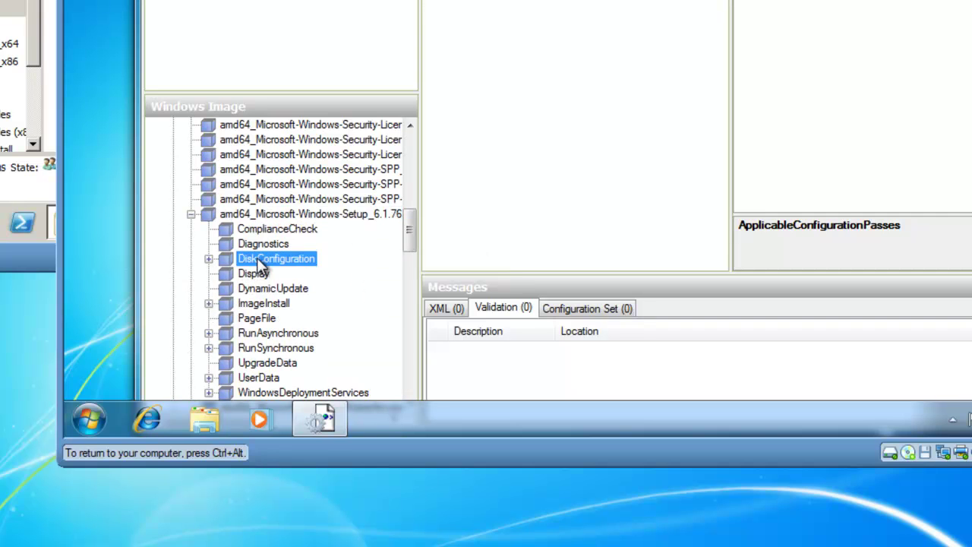
click(209, 259)
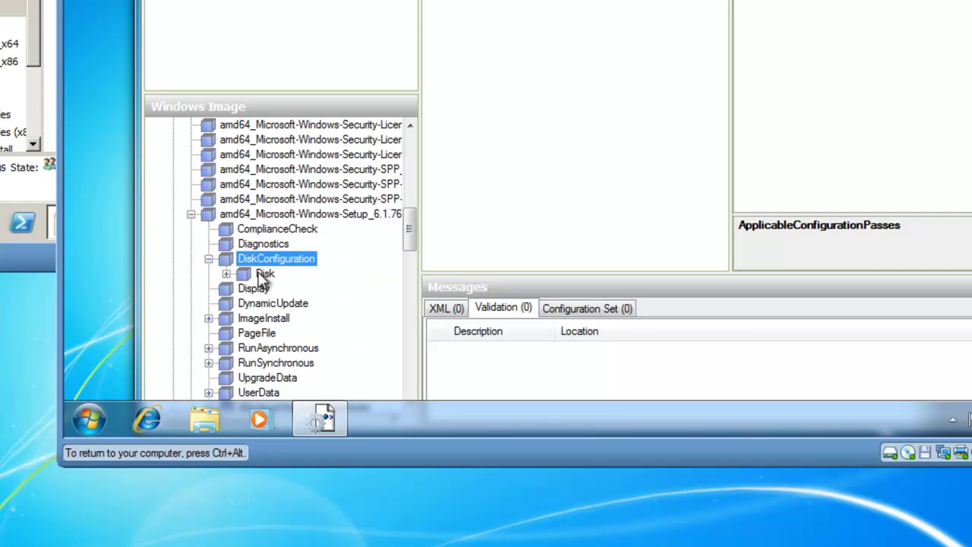
click(263, 275)
click(226, 274)
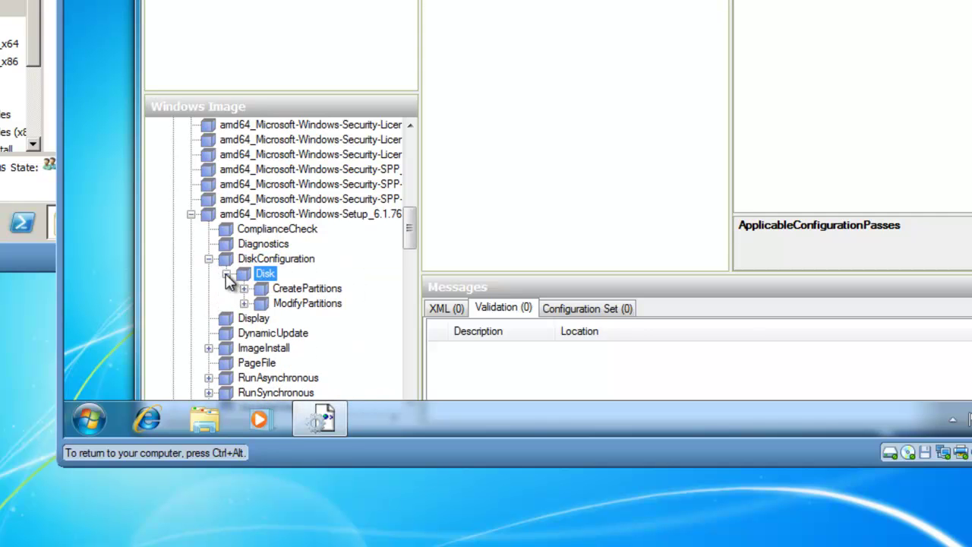
click(303, 288)
click(244, 289)
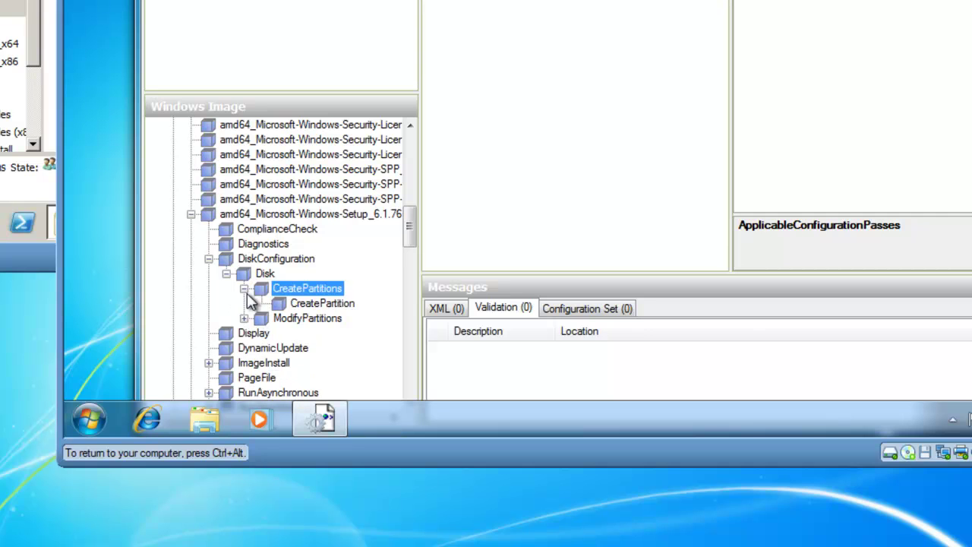
click(298, 305)
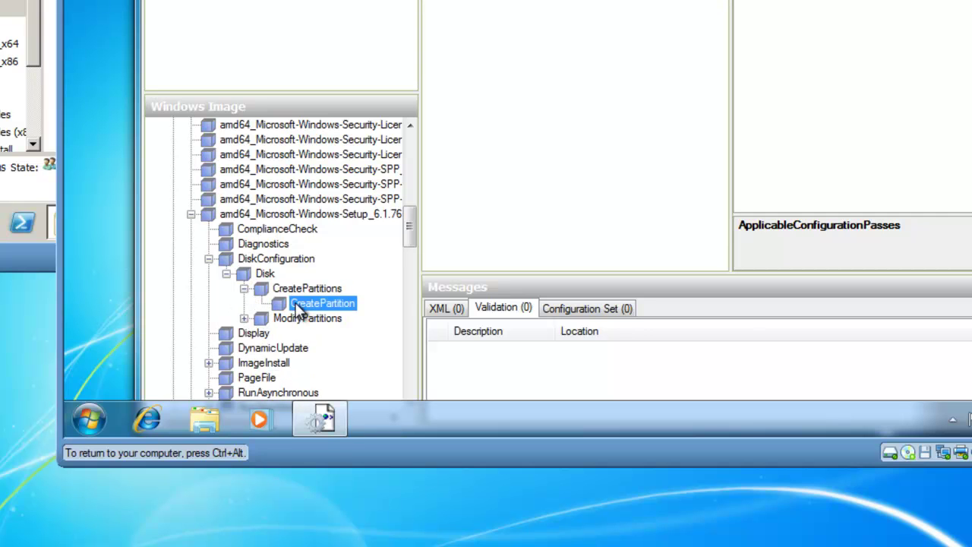
Add CreatePartition to the answer file's 1 windowsPE pass from its context menu
right_click(302, 312)
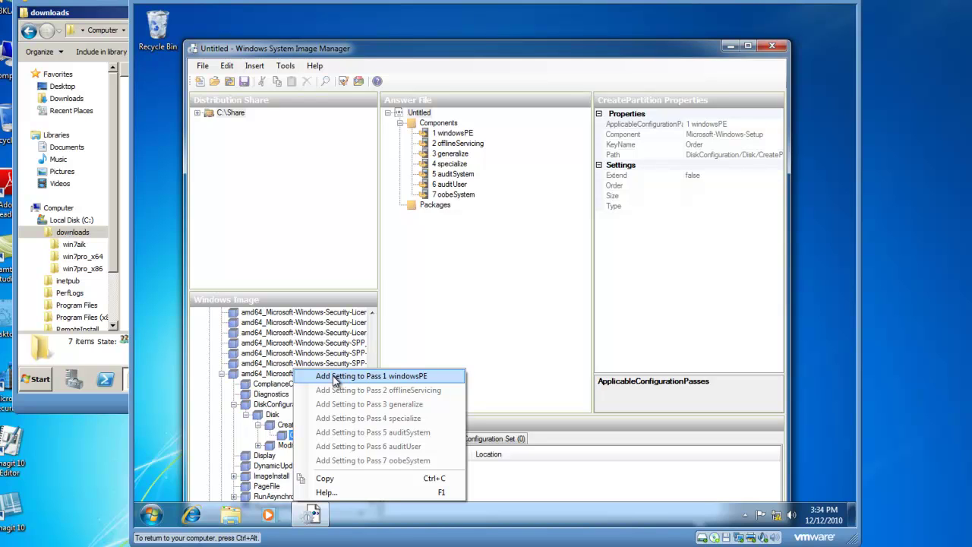
click(335, 379)
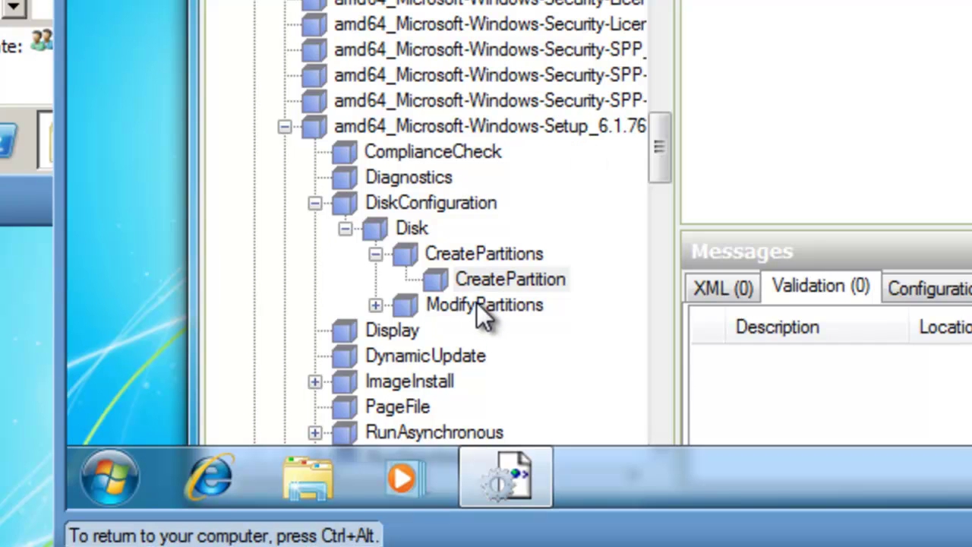
Expand ModifyPartitions and add ModifyPartition to the 1 windowsPE pass
click(477, 305)
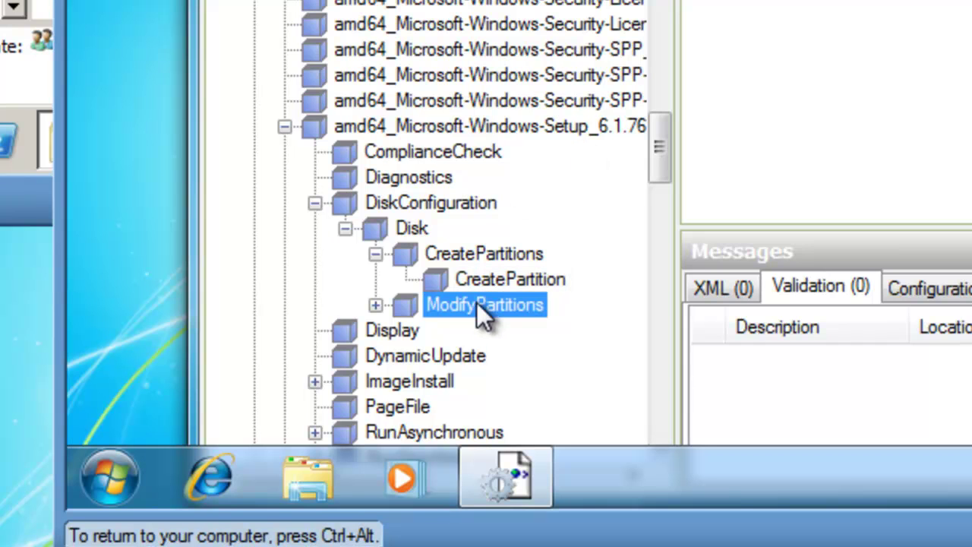
click(375, 305)
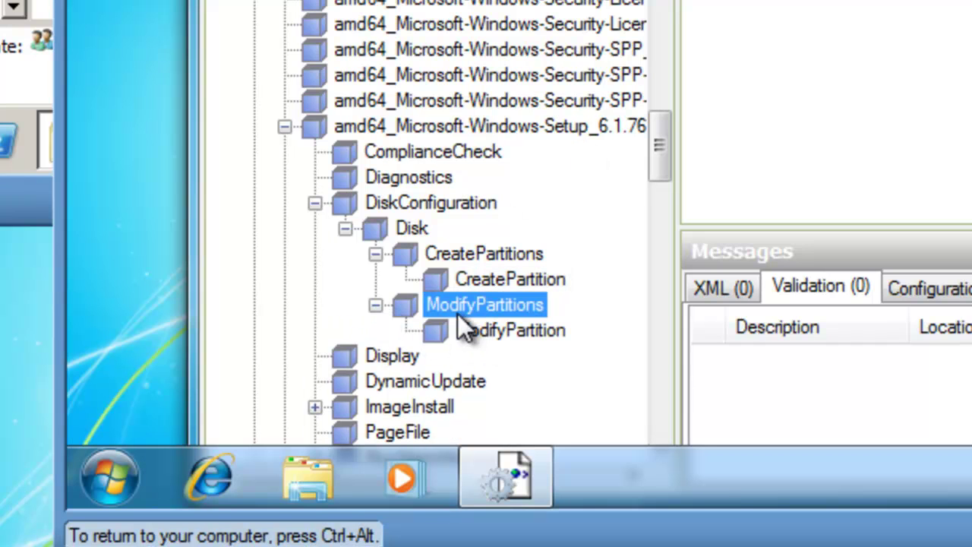
click(512, 334)
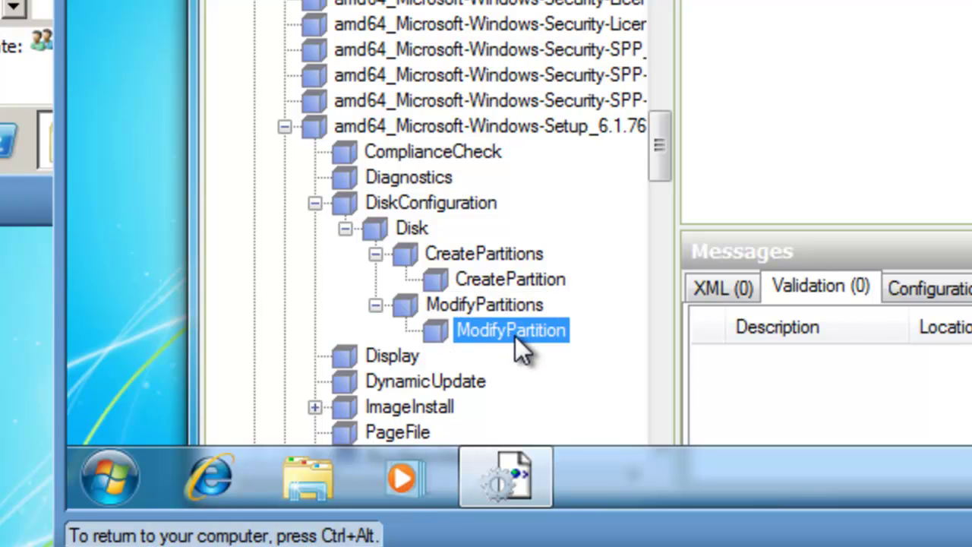
right_click(517, 331)
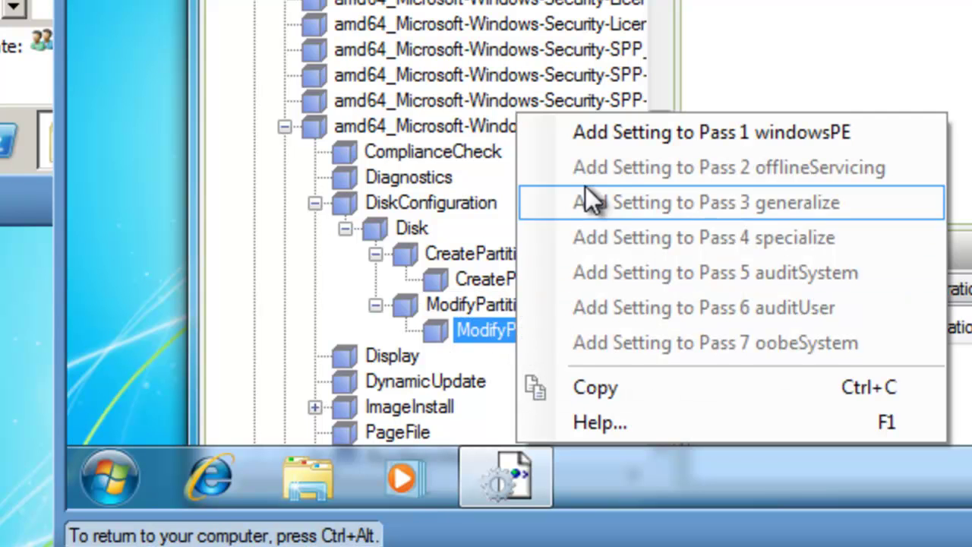
click(604, 135)
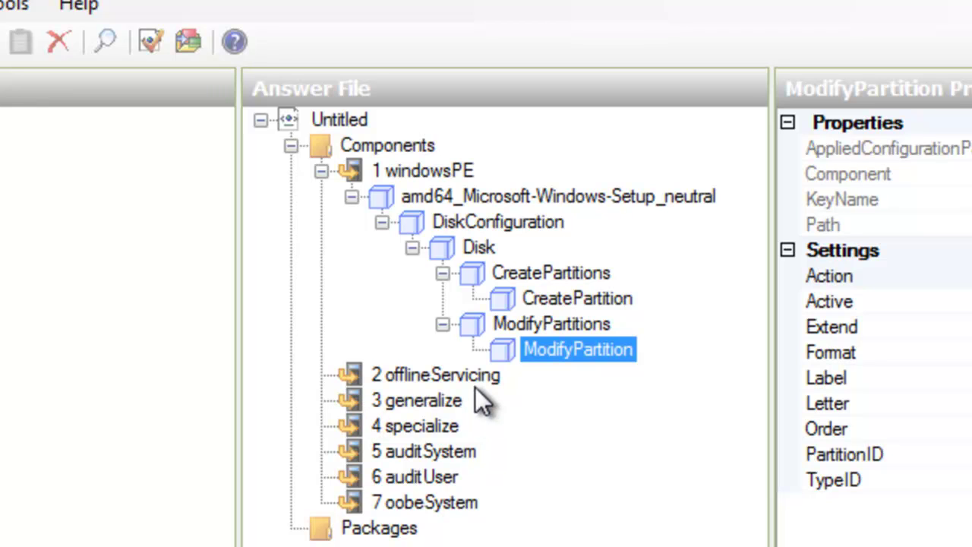
Set the Disk entry's DiskID to 0 and WillWipeDisk to true
click(436, 246)
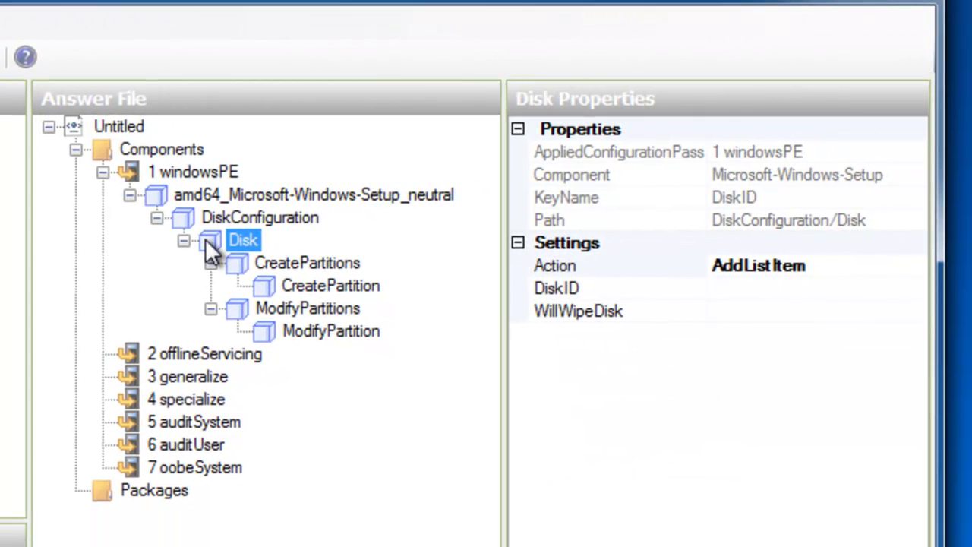
click(566, 290)
click(768, 291)
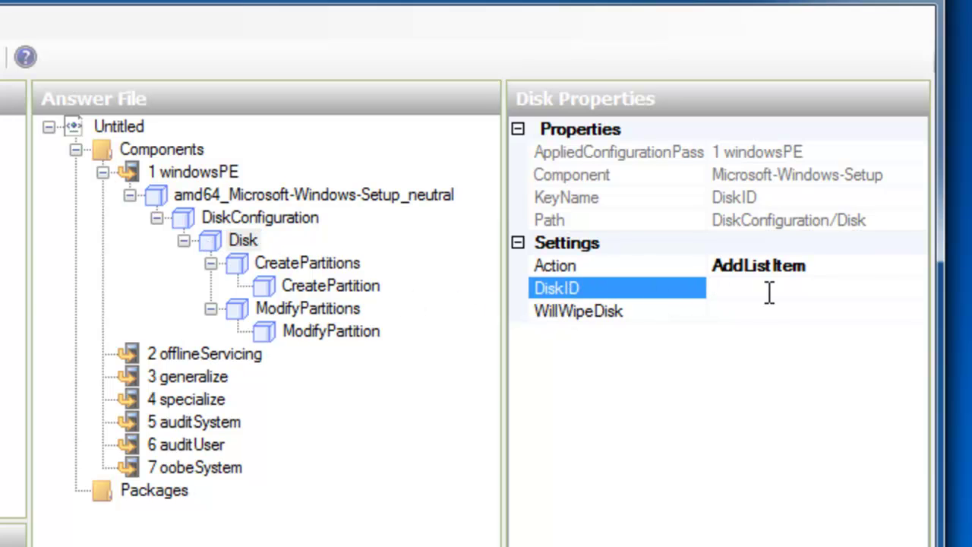
text(0)
click(586, 311)
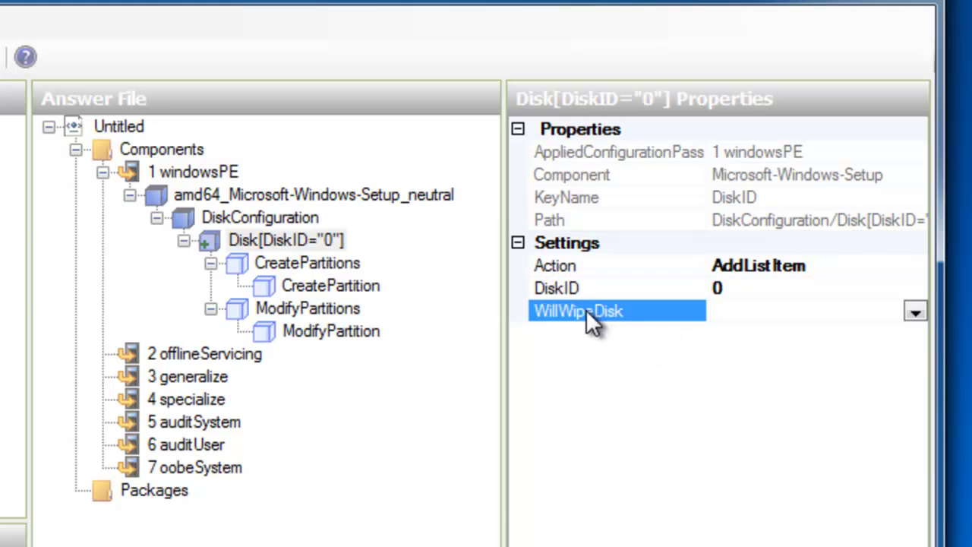
click(914, 312)
click(720, 335)
Give CreatePartition Extend true, Order 1 and Type Primary, leaving Size blank
click(312, 293)
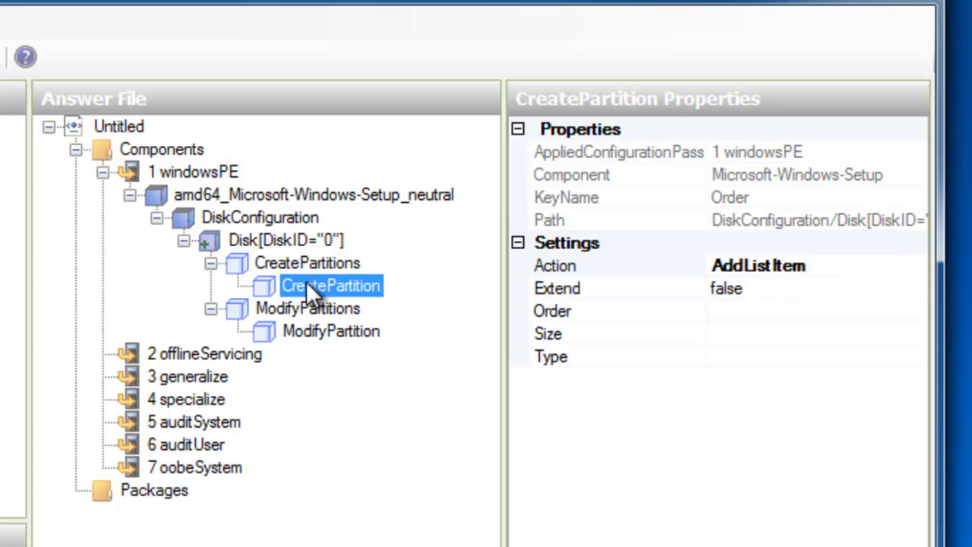
click(573, 290)
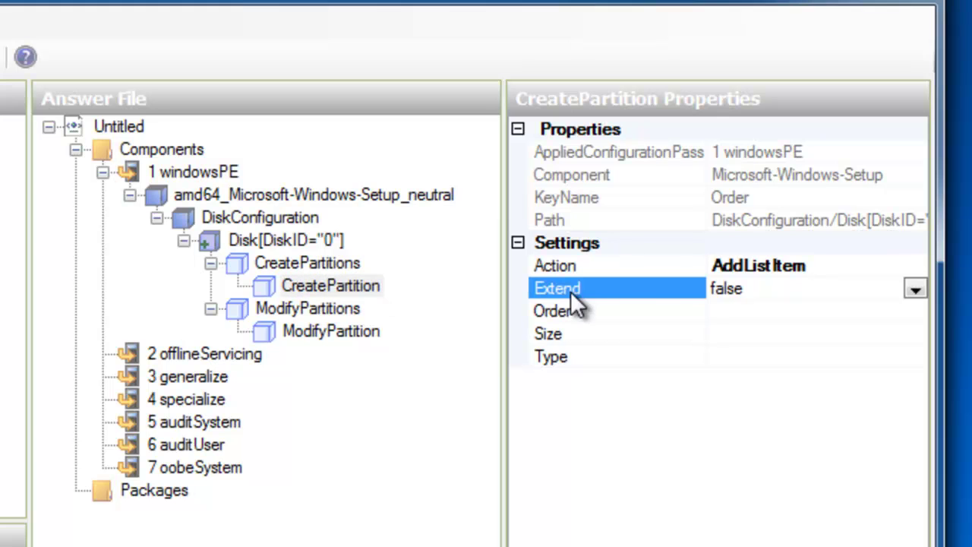
click(916, 291)
click(730, 314)
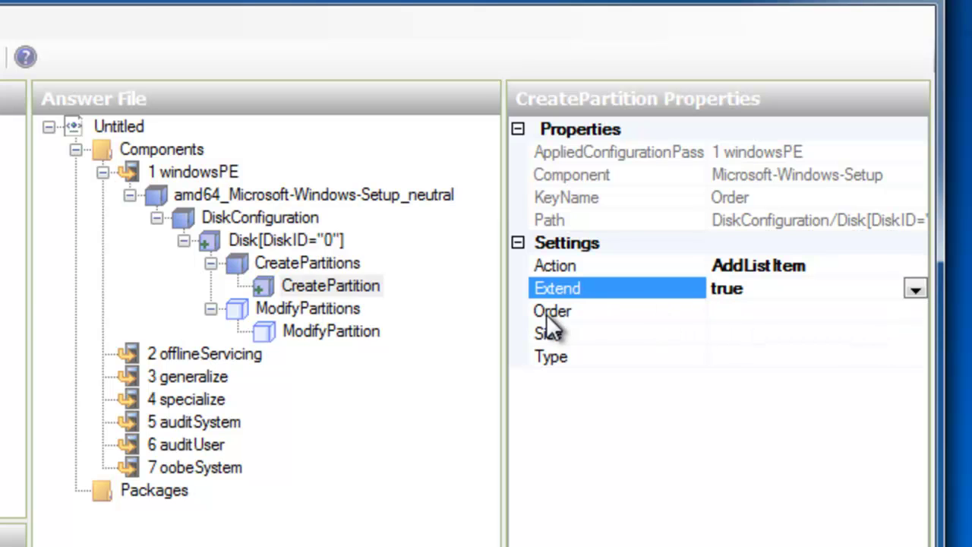
click(562, 313)
click(734, 309)
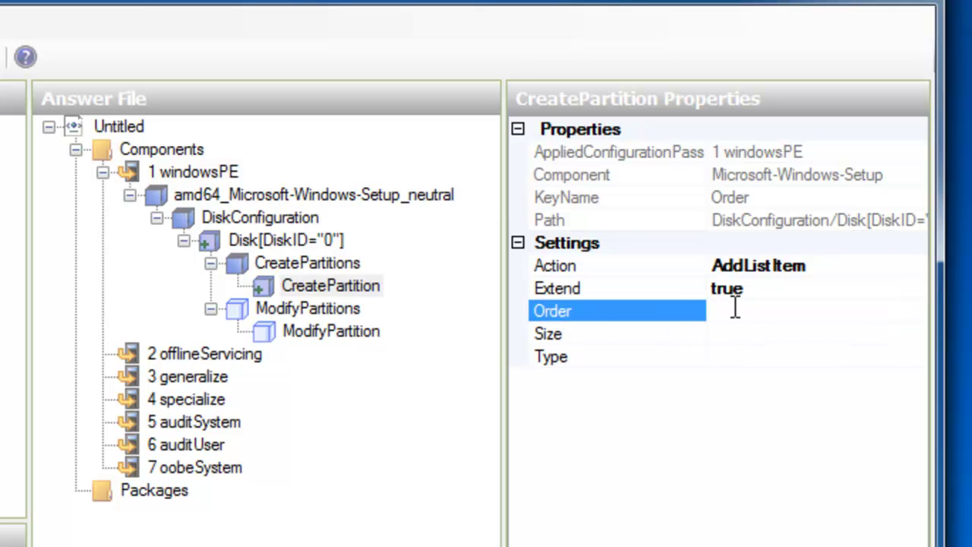
text(1)
click(575, 336)
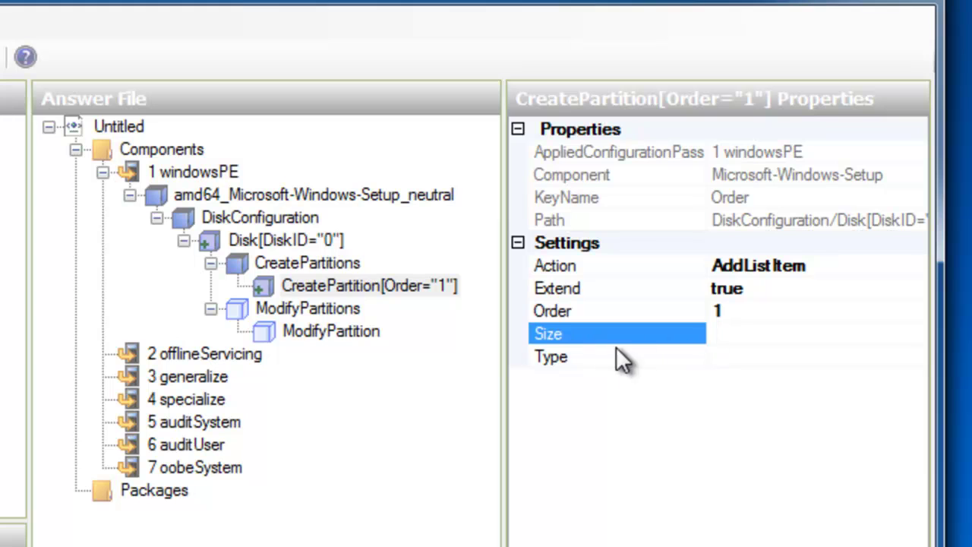
click(608, 358)
click(915, 358)
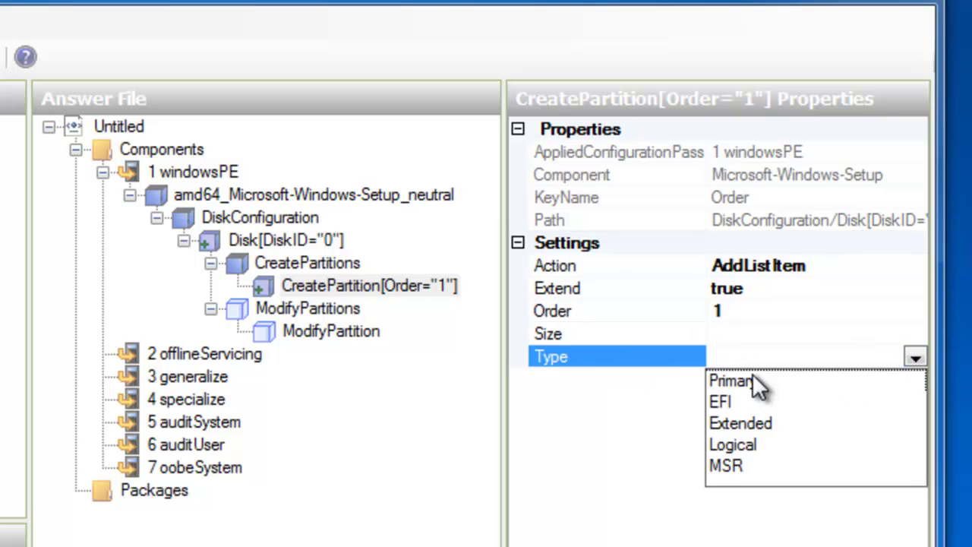
click(740, 383)
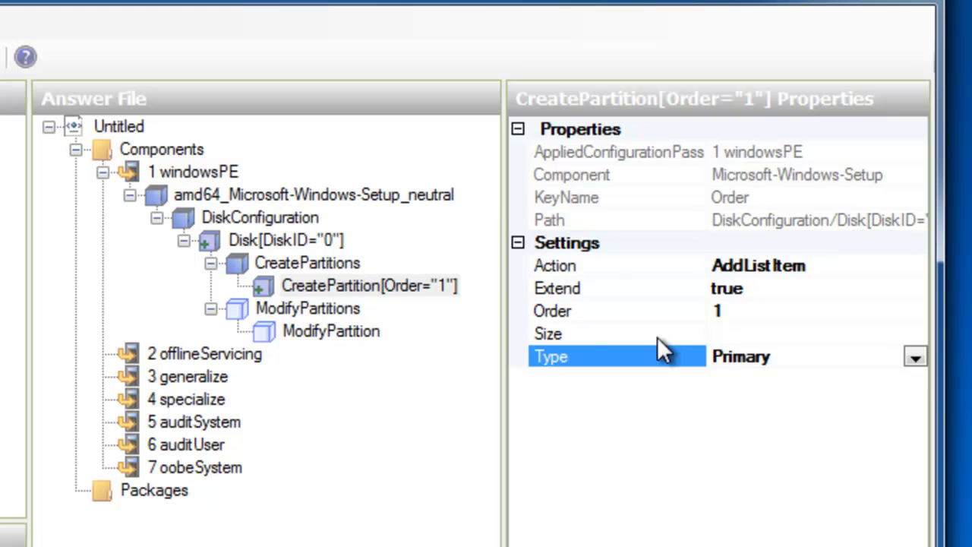
Set ModifyPartition's Active to true, Format to NTFS and Label to Windows
click(323, 345)
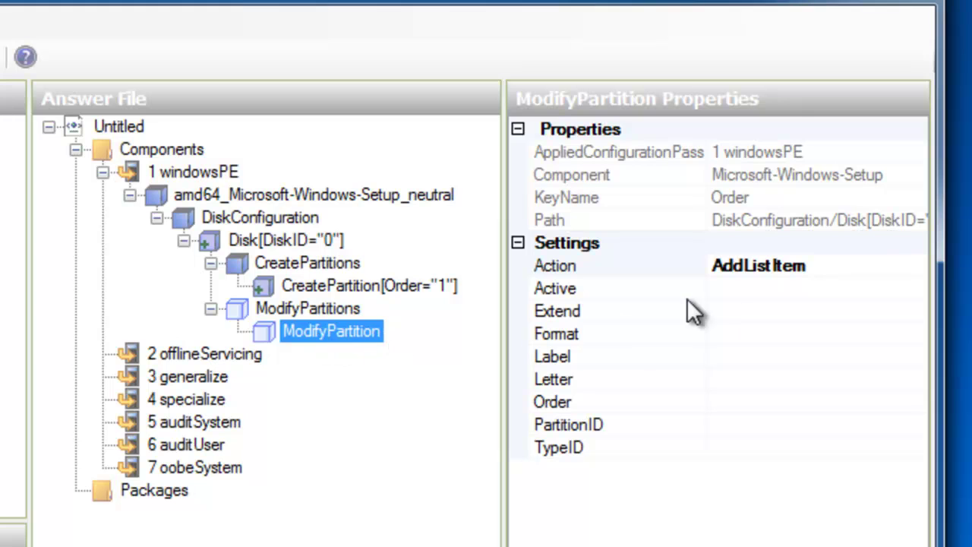
click(577, 291)
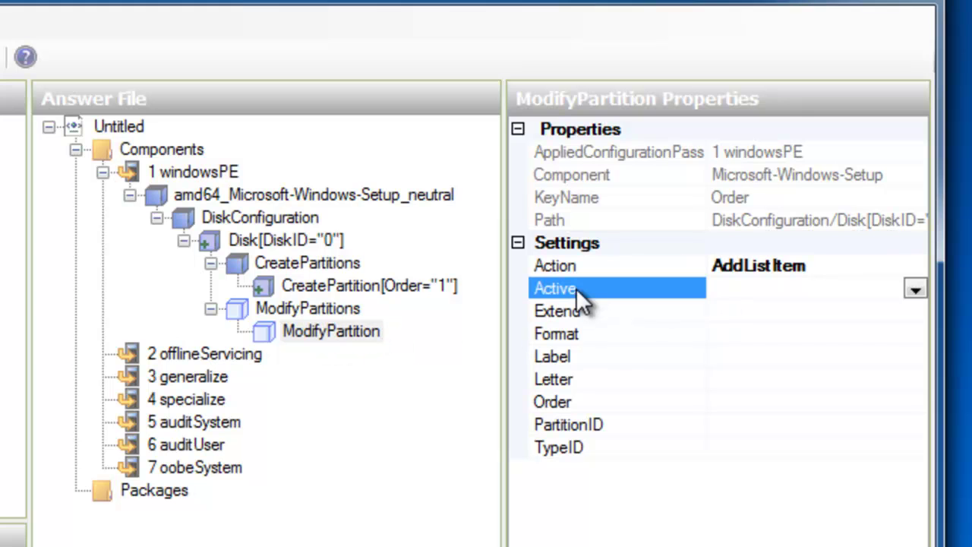
click(913, 291)
click(723, 325)
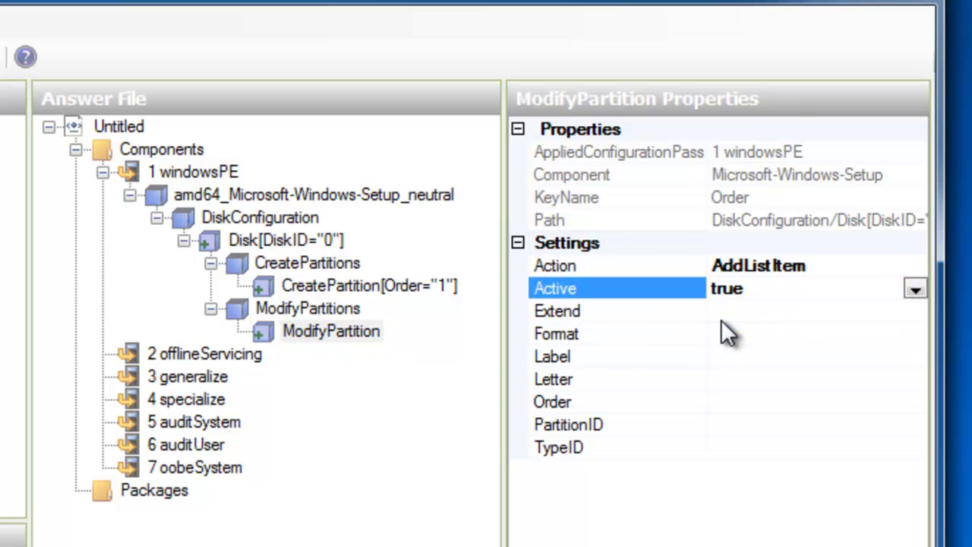
click(578, 335)
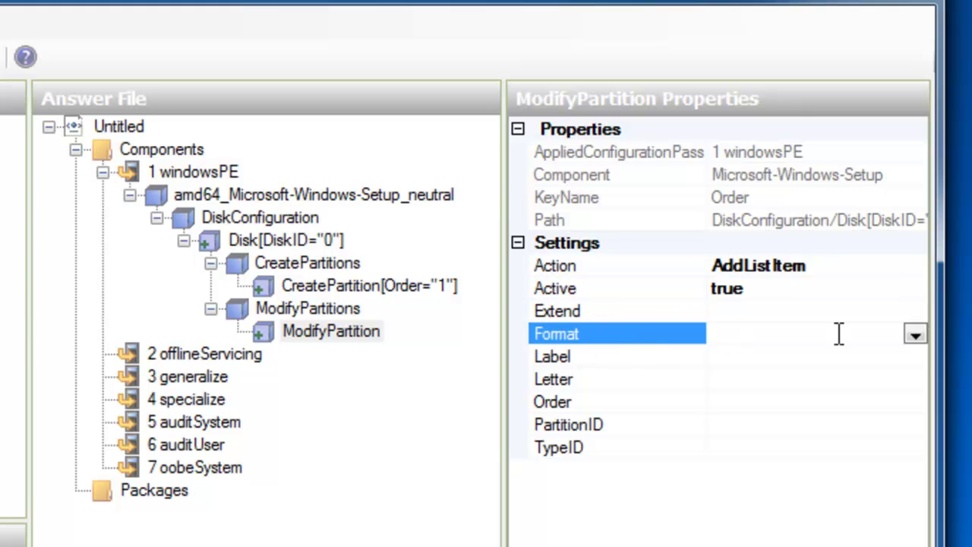
click(915, 334)
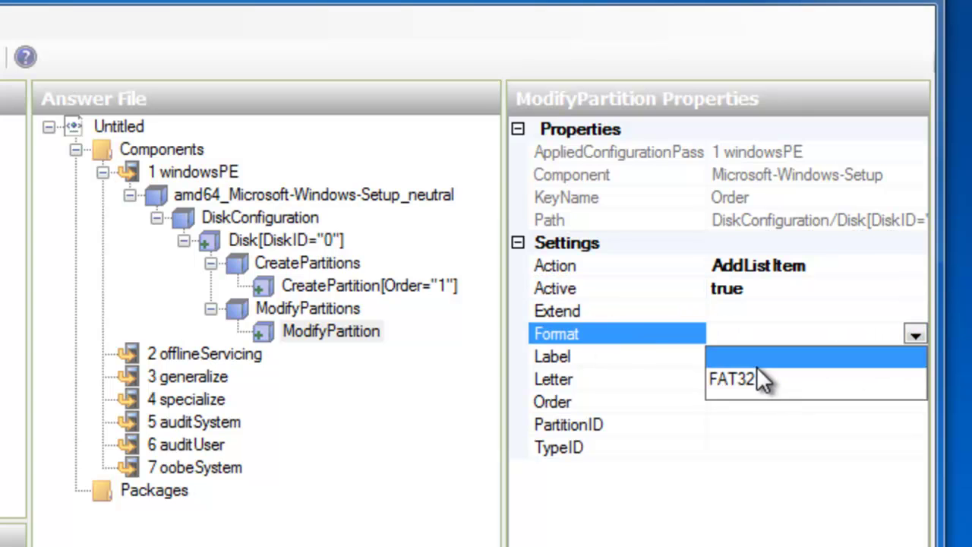
click(756, 365)
click(543, 358)
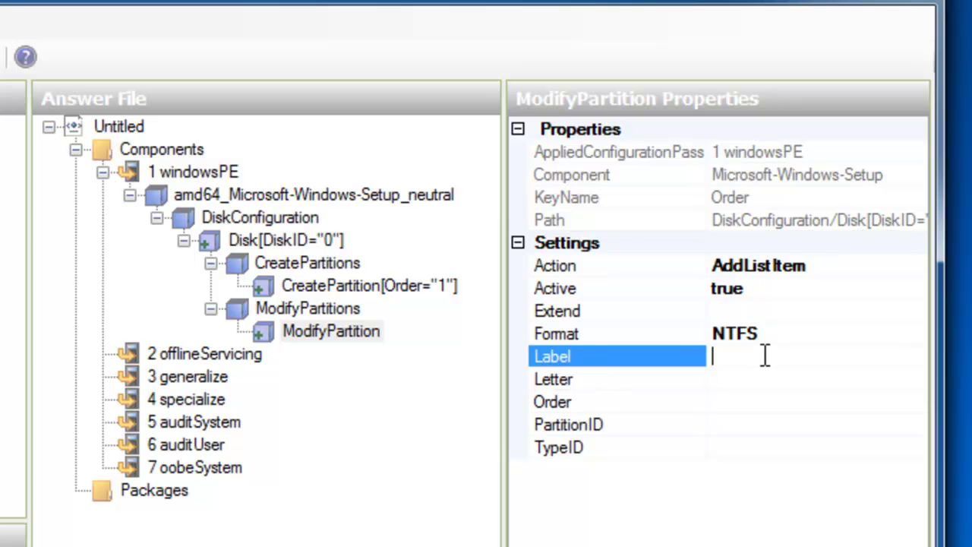
text(Windows)
key(Return)
Assign drive letter C, Order 1 and PartitionID 1 to the partition
click(590, 379)
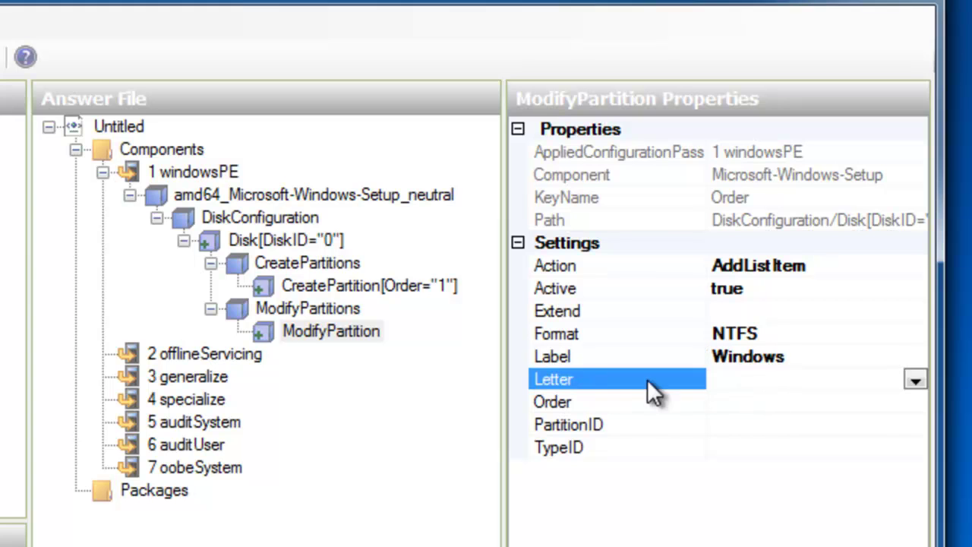
click(918, 379)
click(719, 403)
click(578, 403)
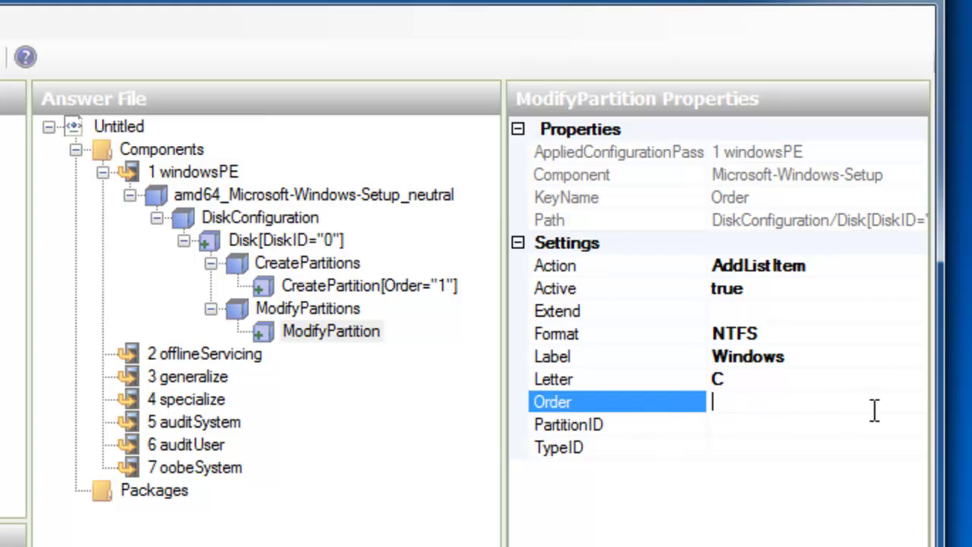
text(1)
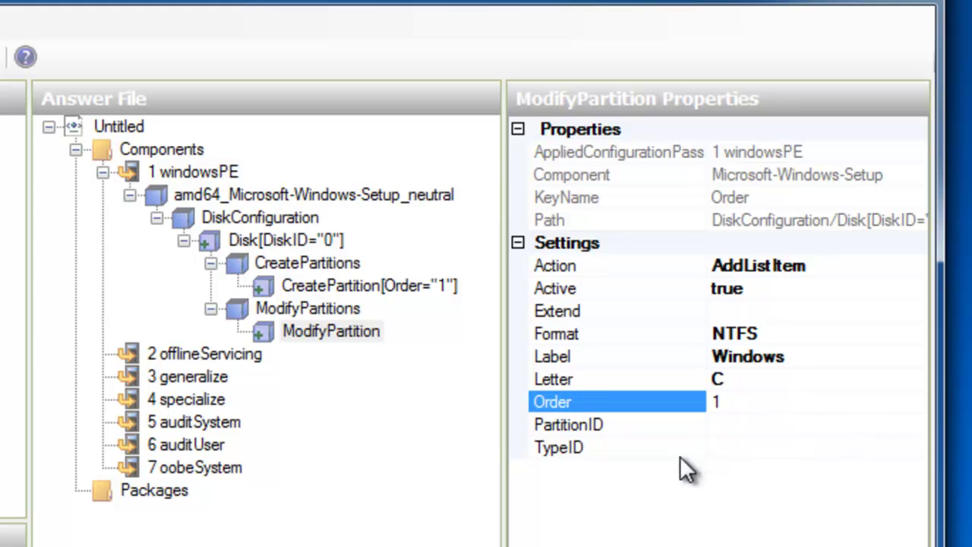
click(587, 424)
click(722, 420)
text(1)
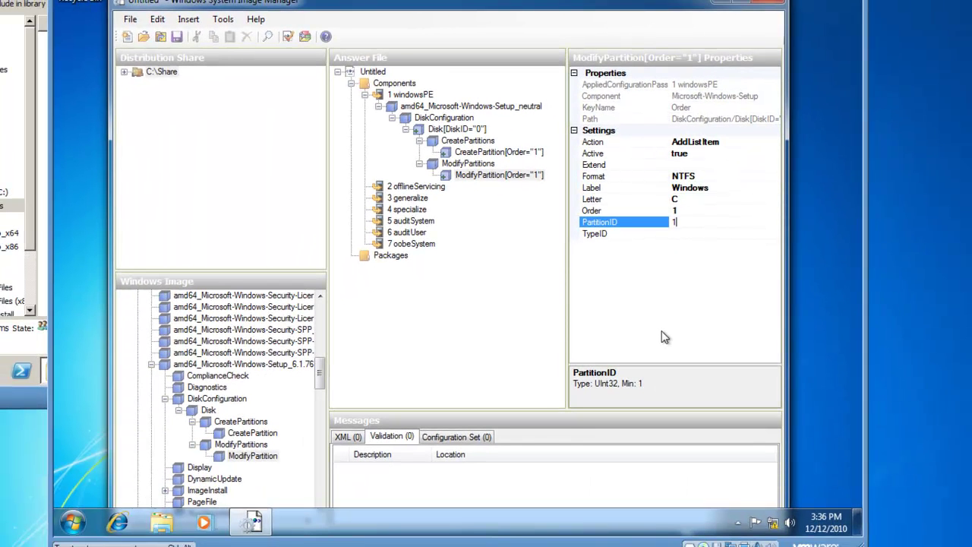
Confirm PartitionID 1, then run Validate Answer File from the Tools menu
key(Return)
click(223, 19)
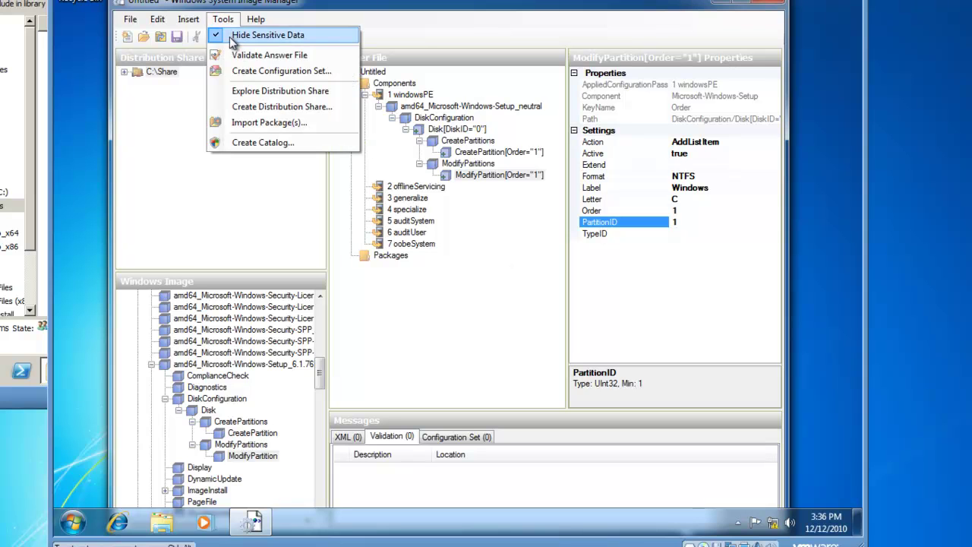
click(250, 56)
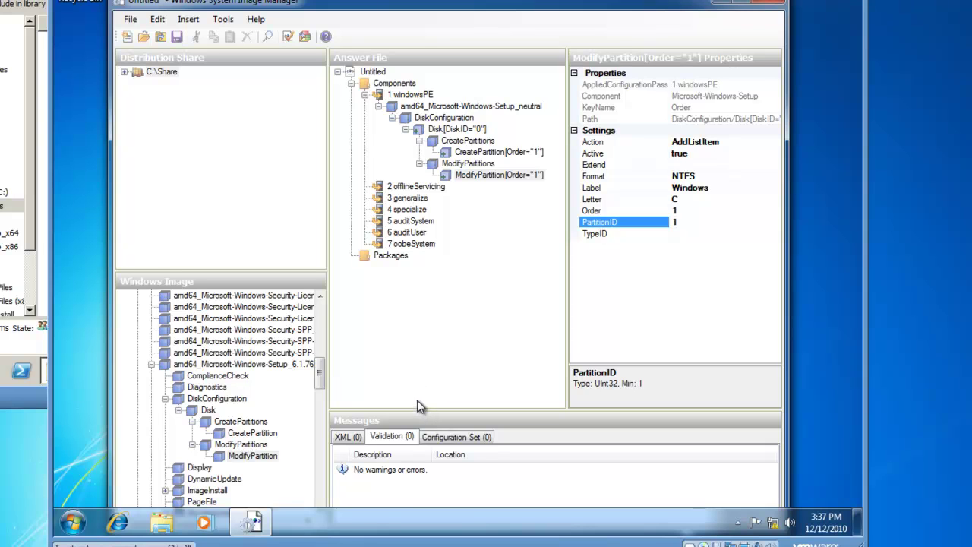
Start Create Configuration Set and browse to the C:\Share folder
click(220, 21)
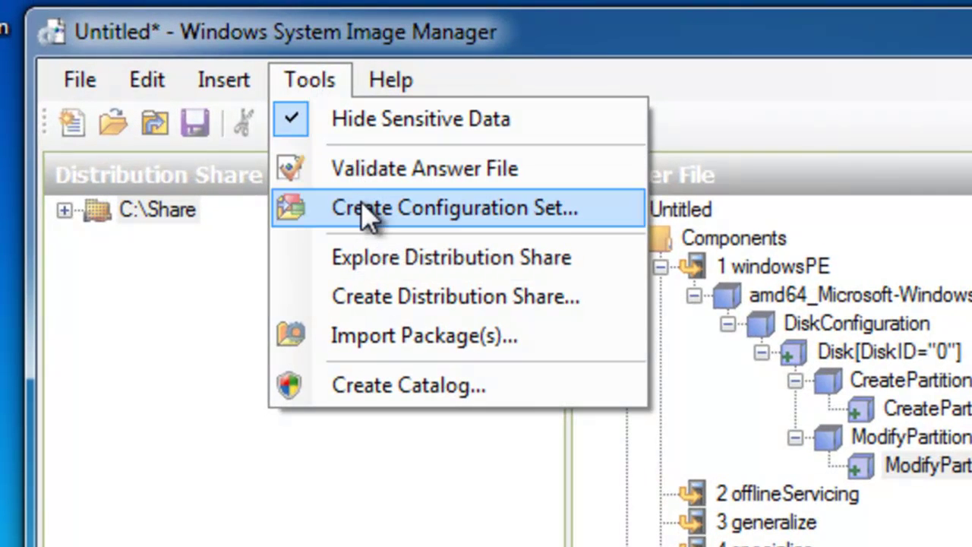
click(362, 207)
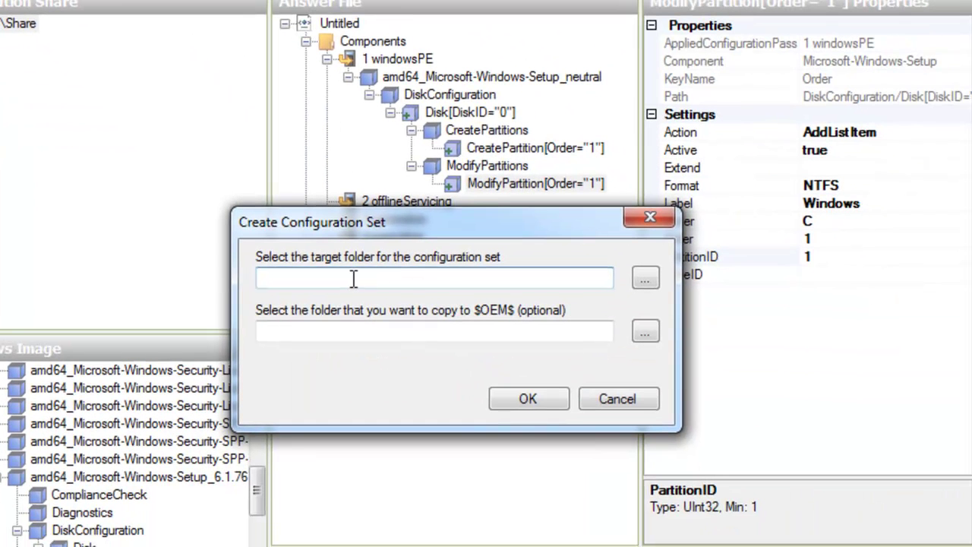
click(645, 277)
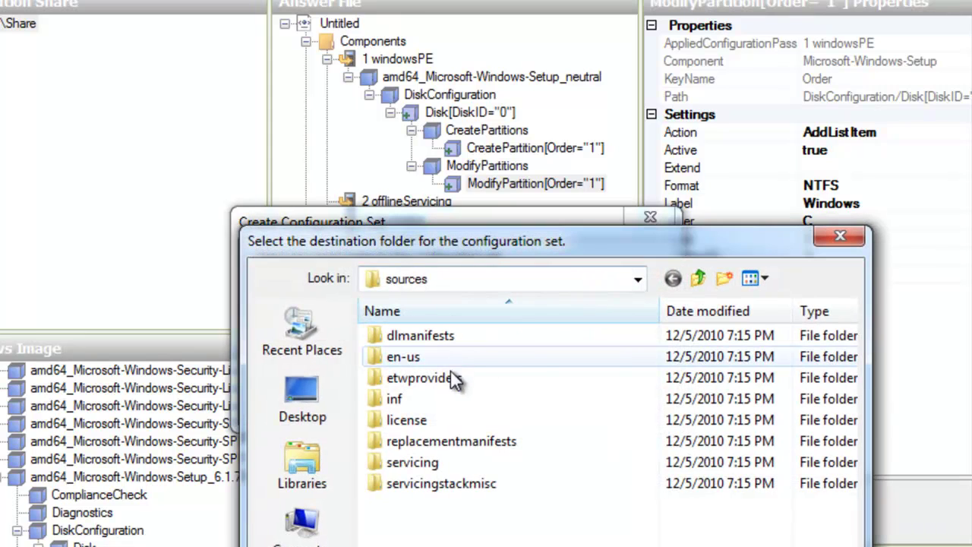
click(302, 524)
click(482, 344)
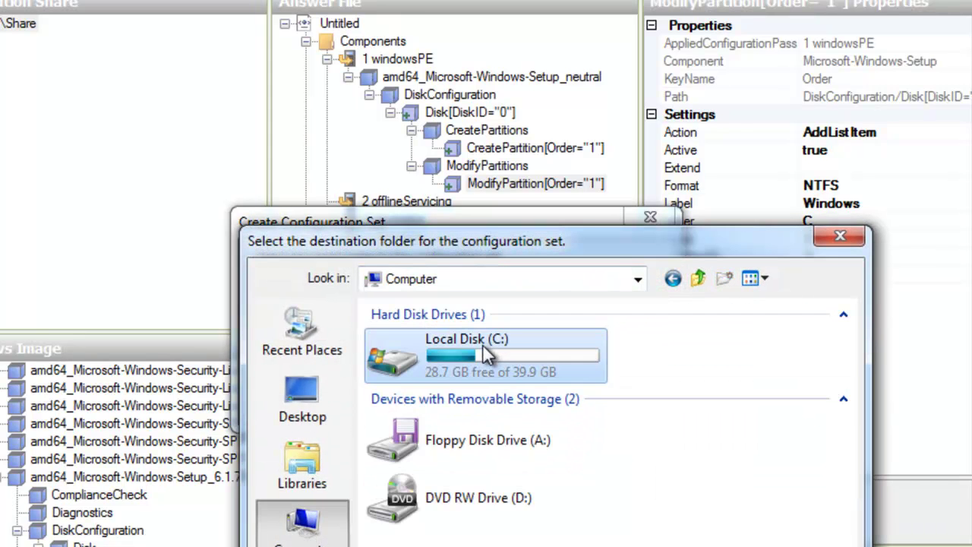
double_click(412, 342)
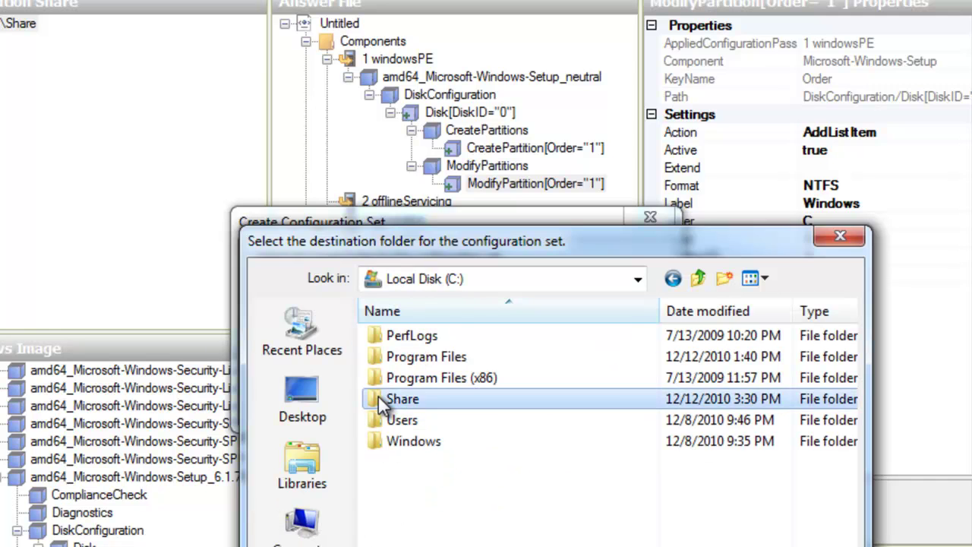
double_click(379, 399)
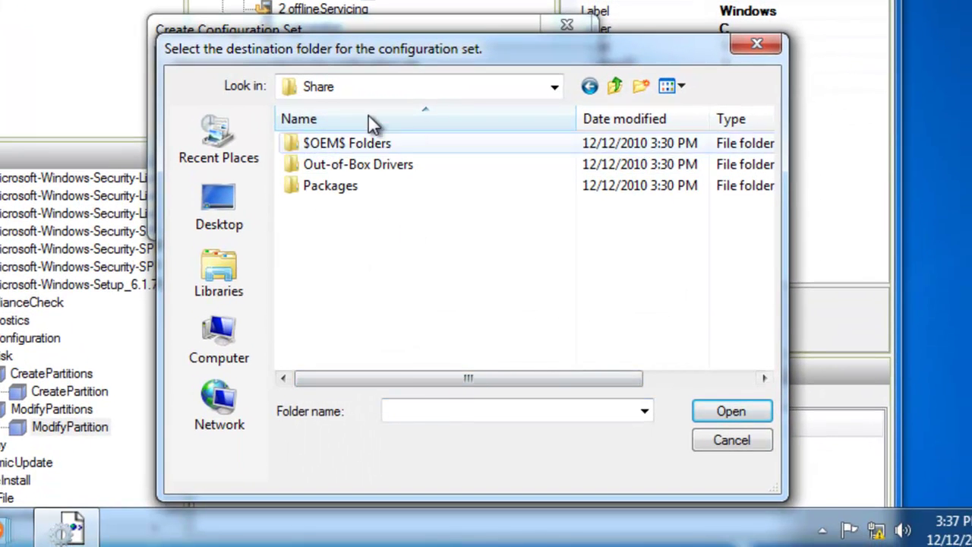
Name the target folder ConfigSet, create the configuration set, and confirm creating the folder
click(408, 414)
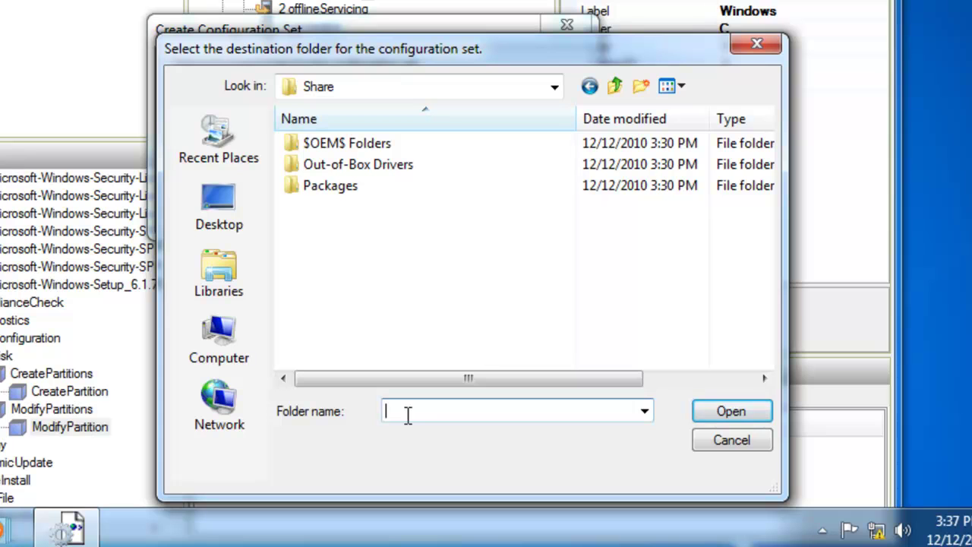
text(Configu)
key(BackSpace)
text(Set)
click(732, 411)
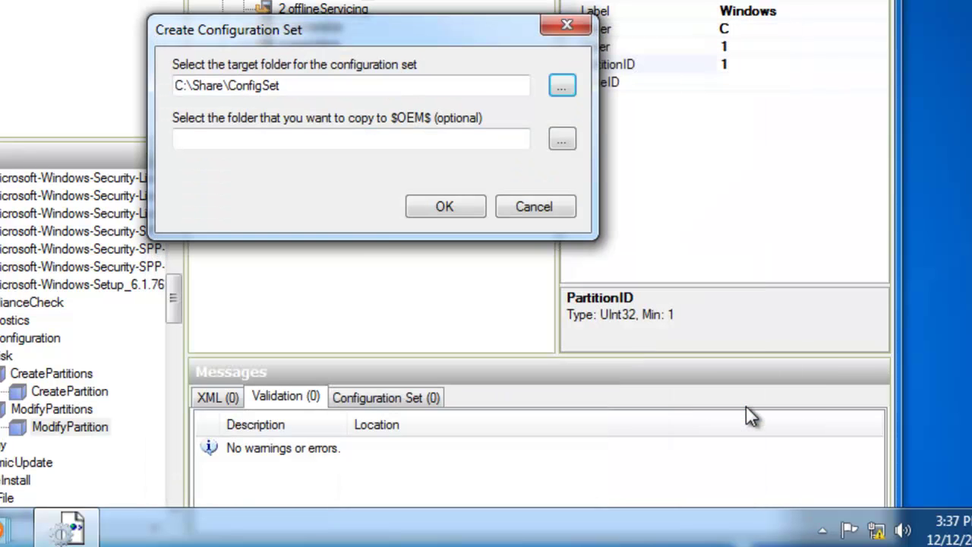
click(448, 211)
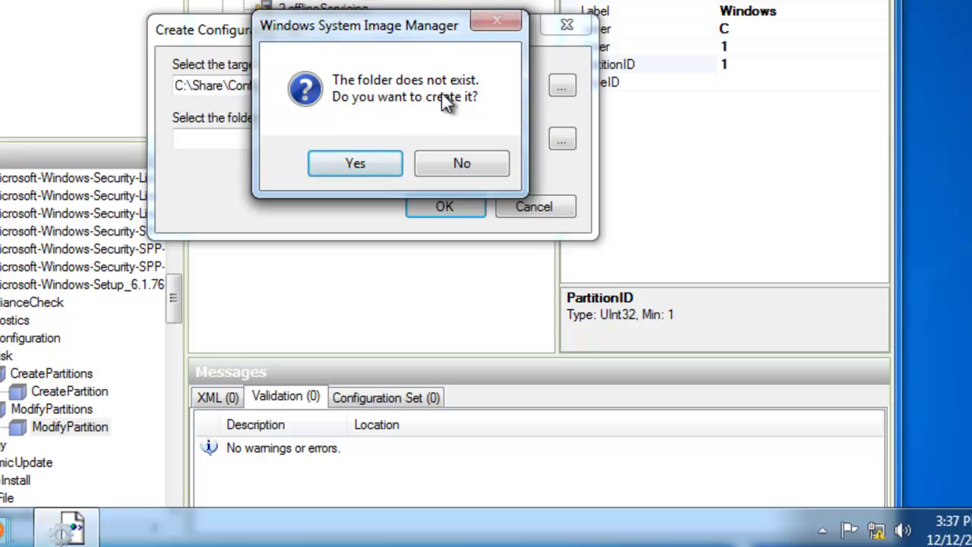
click(345, 164)
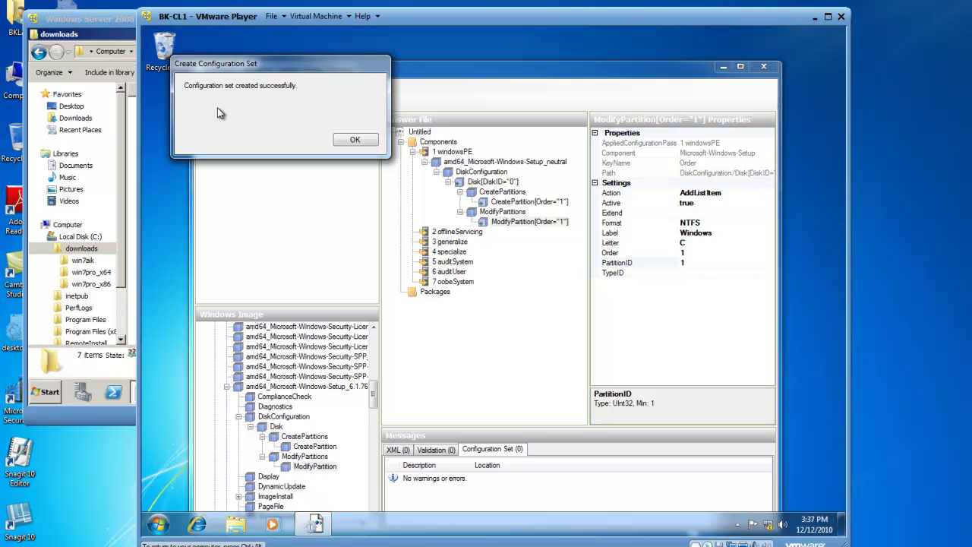
Dismiss the success message and exit System Image Manager without saving the answer file
click(354, 140)
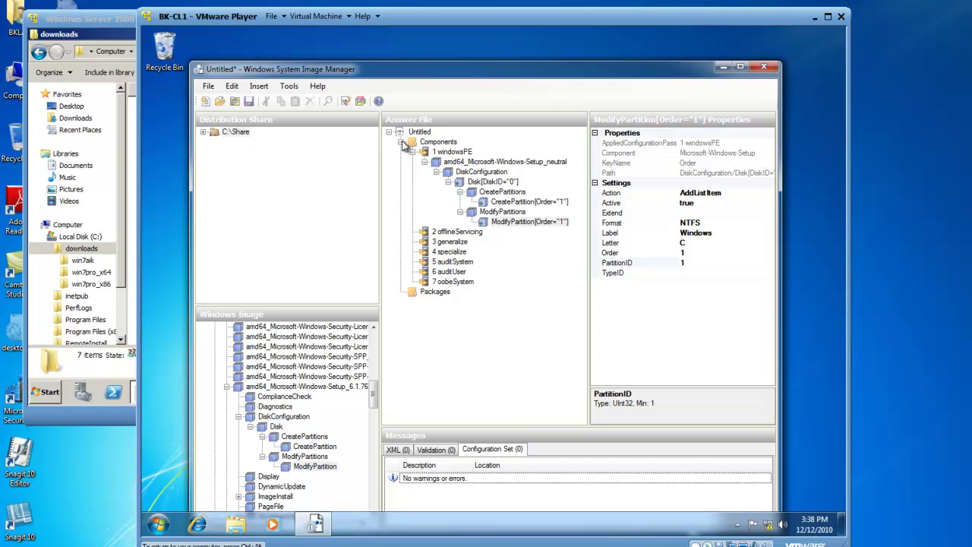
click(765, 68)
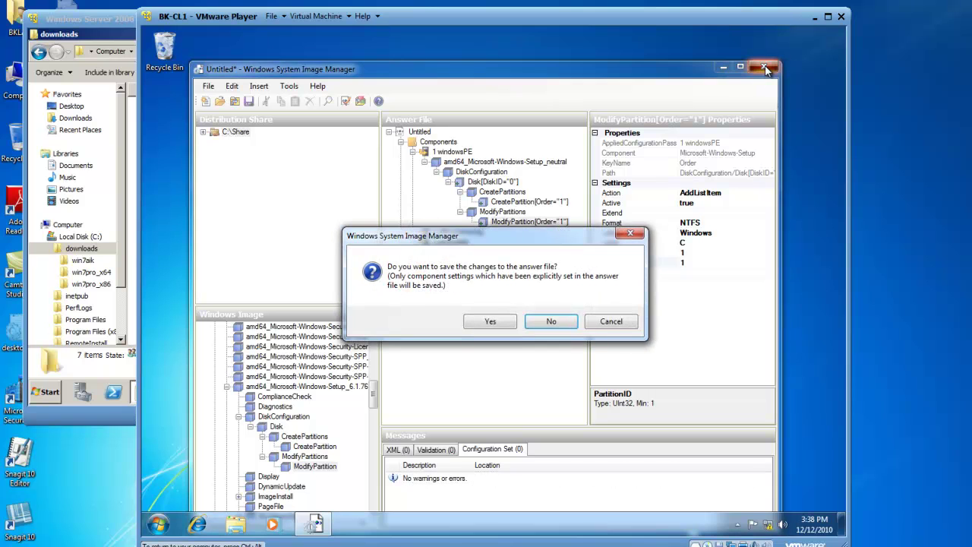
click(551, 322)
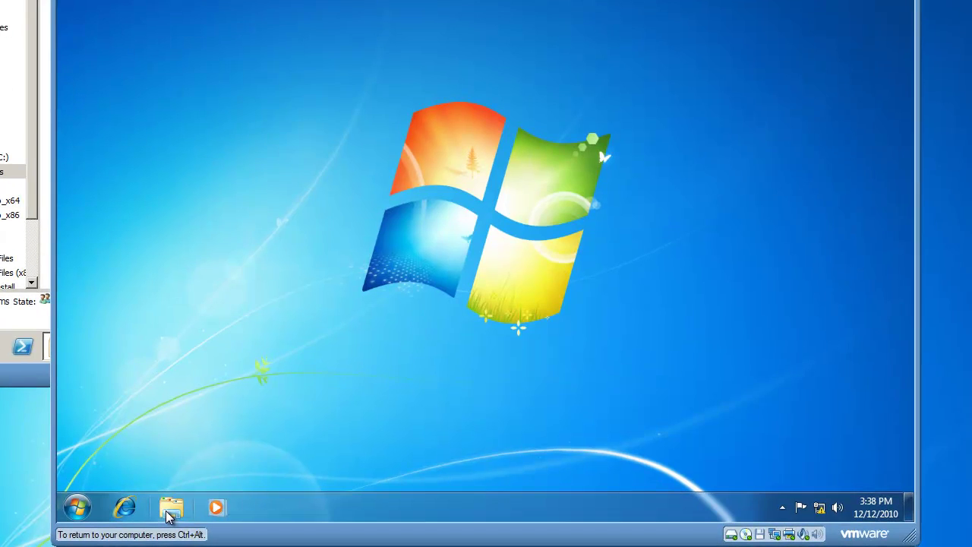
Navigate Explorer to C:\Share\ConfigSet to view AutoUnattend and AutoUnattend_Files
click(234, 527)
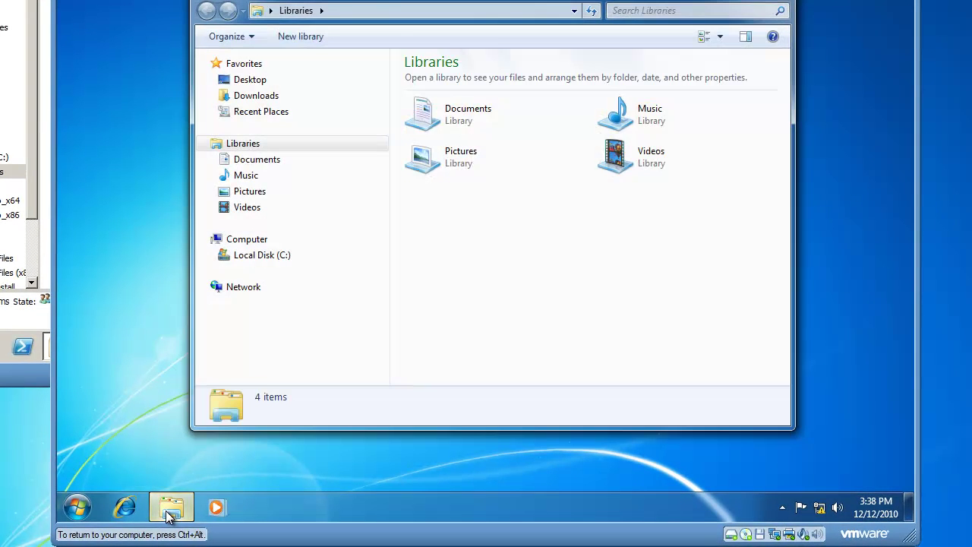
click(258, 256)
click(213, 255)
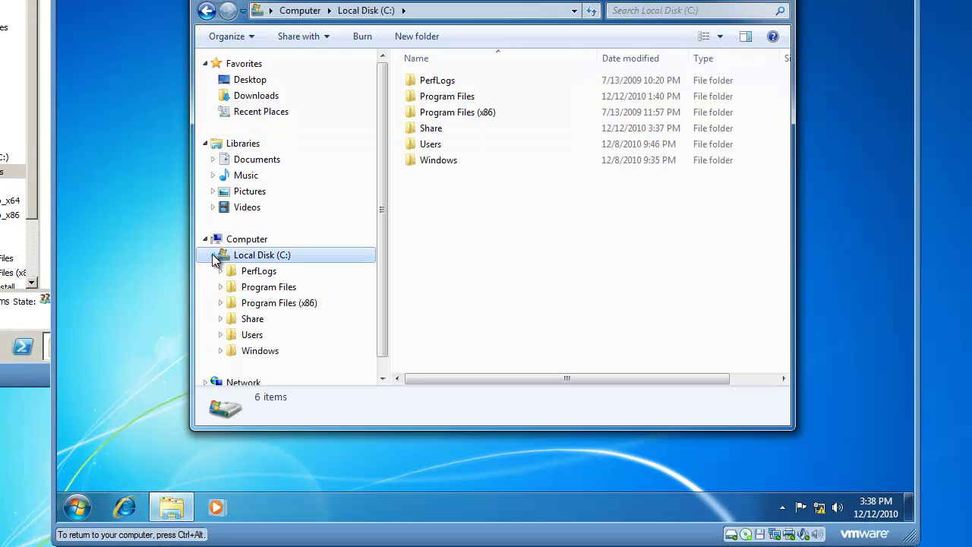
click(220, 319)
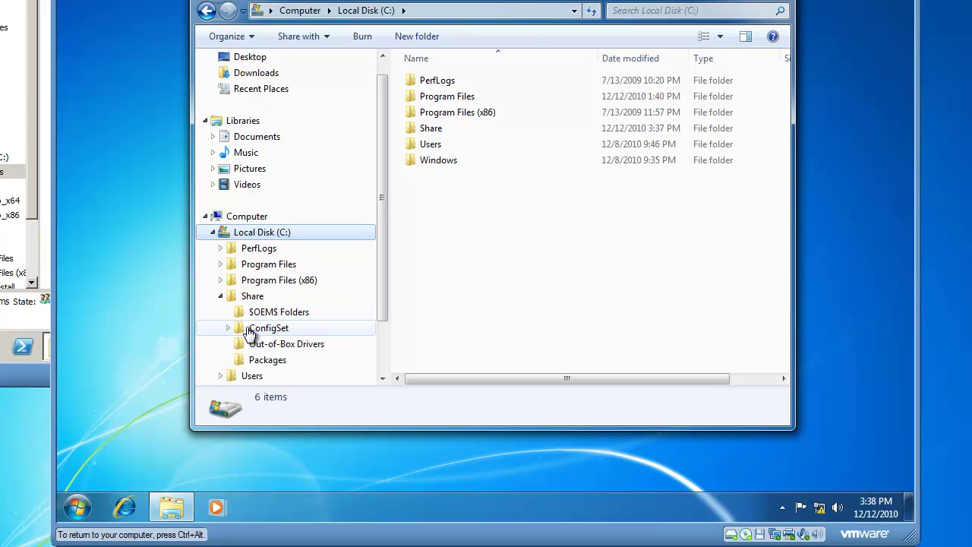
click(250, 332)
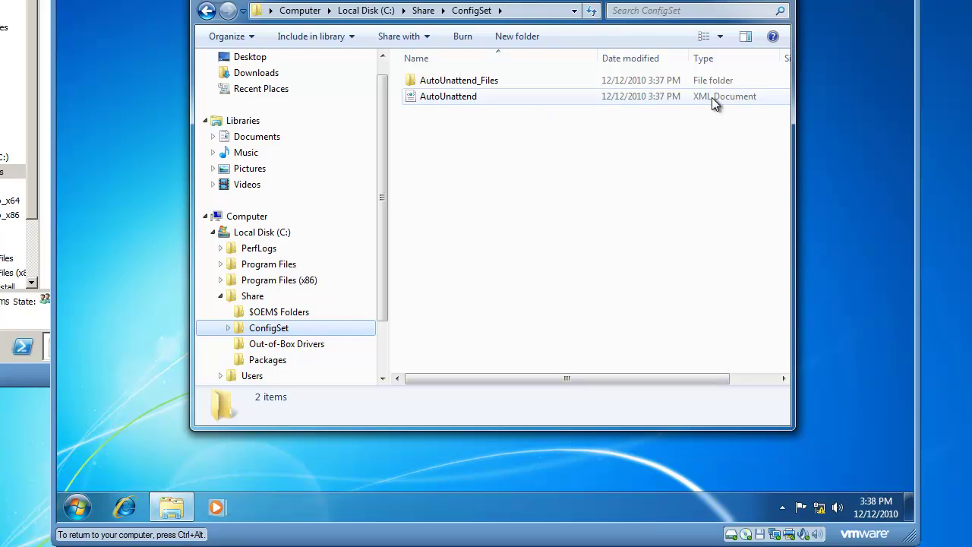
Open AutoUnattend in Notepad using Edit from its context menu
right_click(436, 96)
click(469, 122)
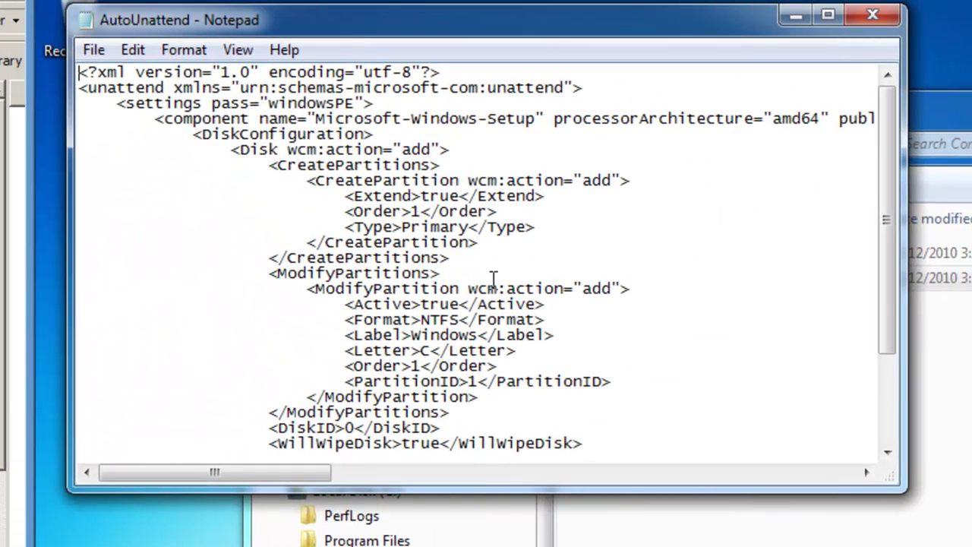